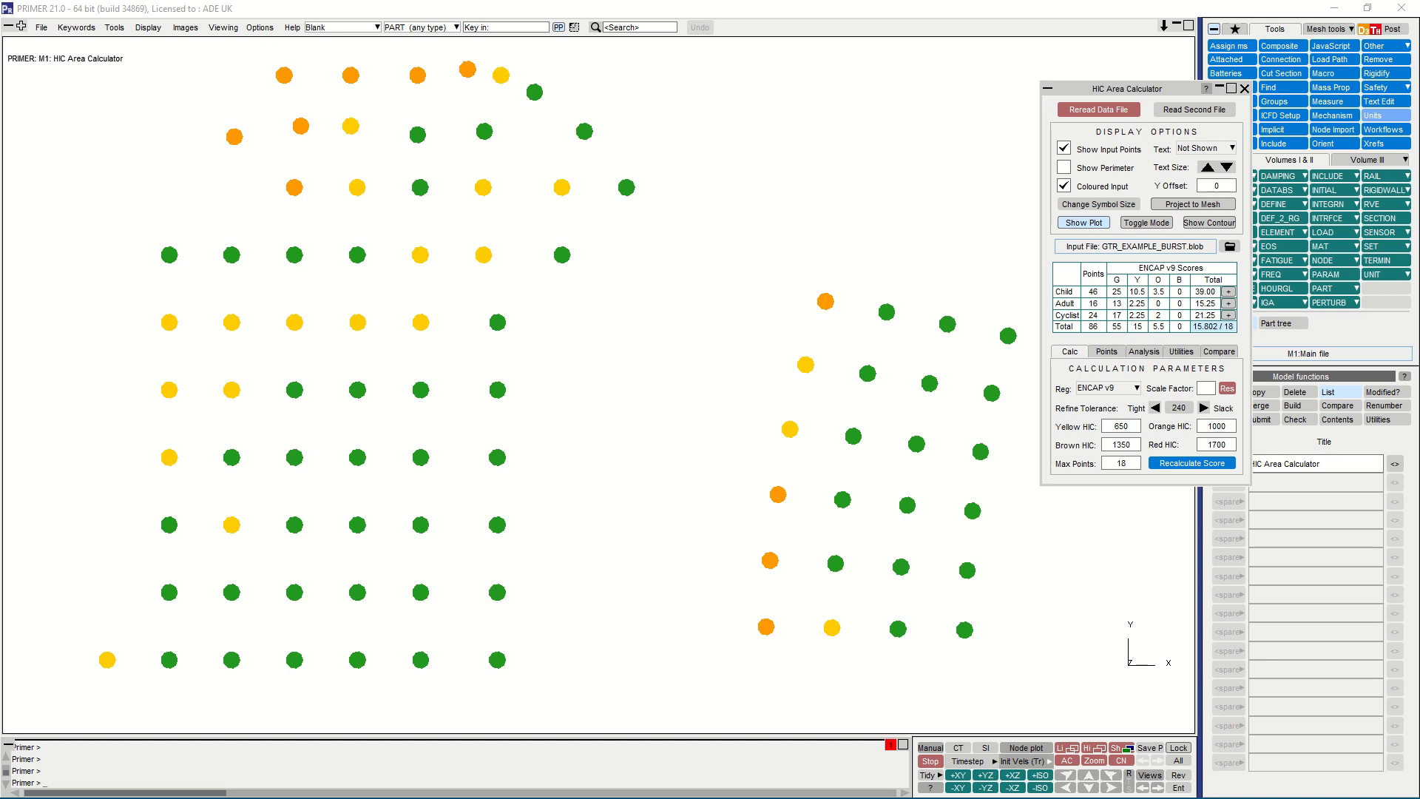
# Step: Launch the HIC Area Calculator from the safety tools and set the regulation to GTR / R127.03
pyautogui.click(1378, 87)
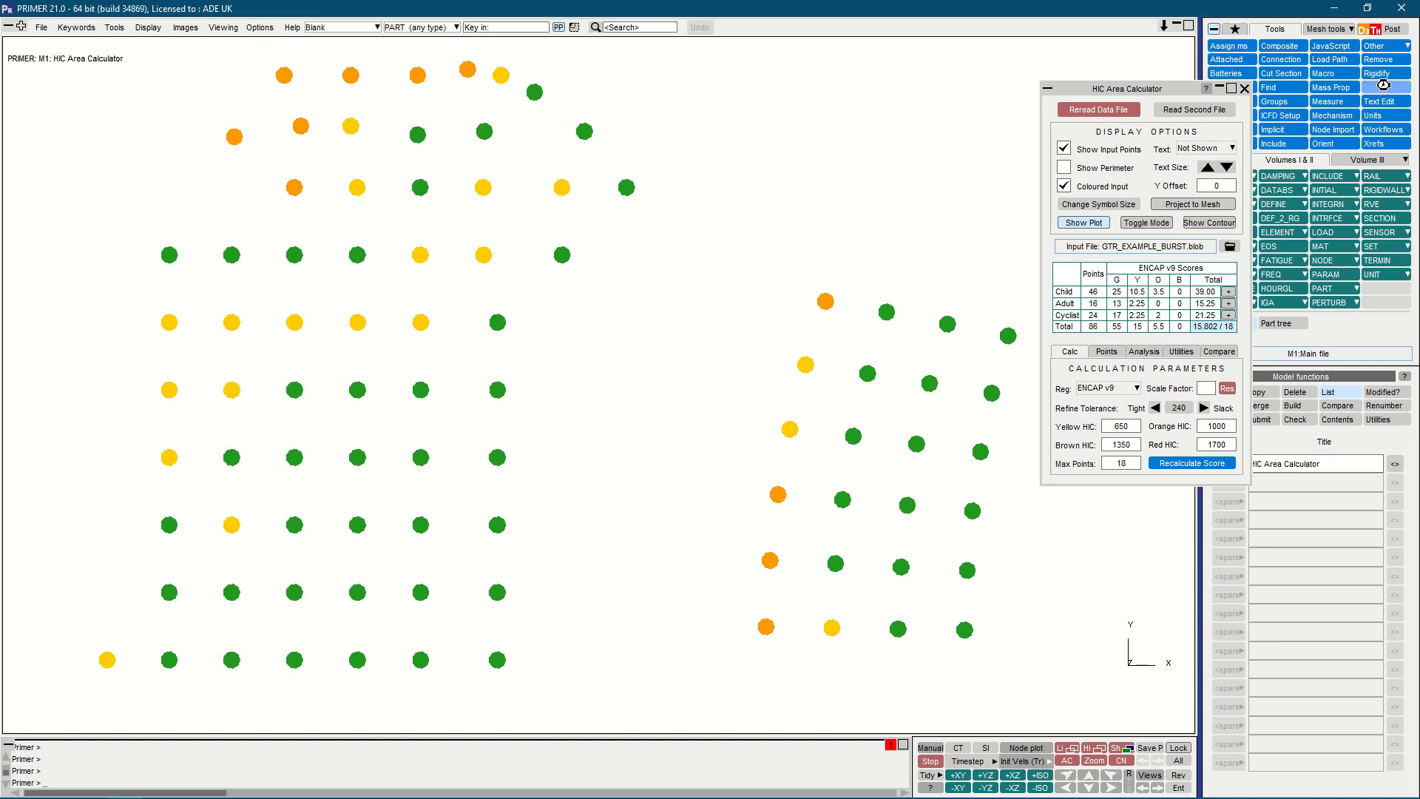
pyautogui.moveTo(1363, 246)
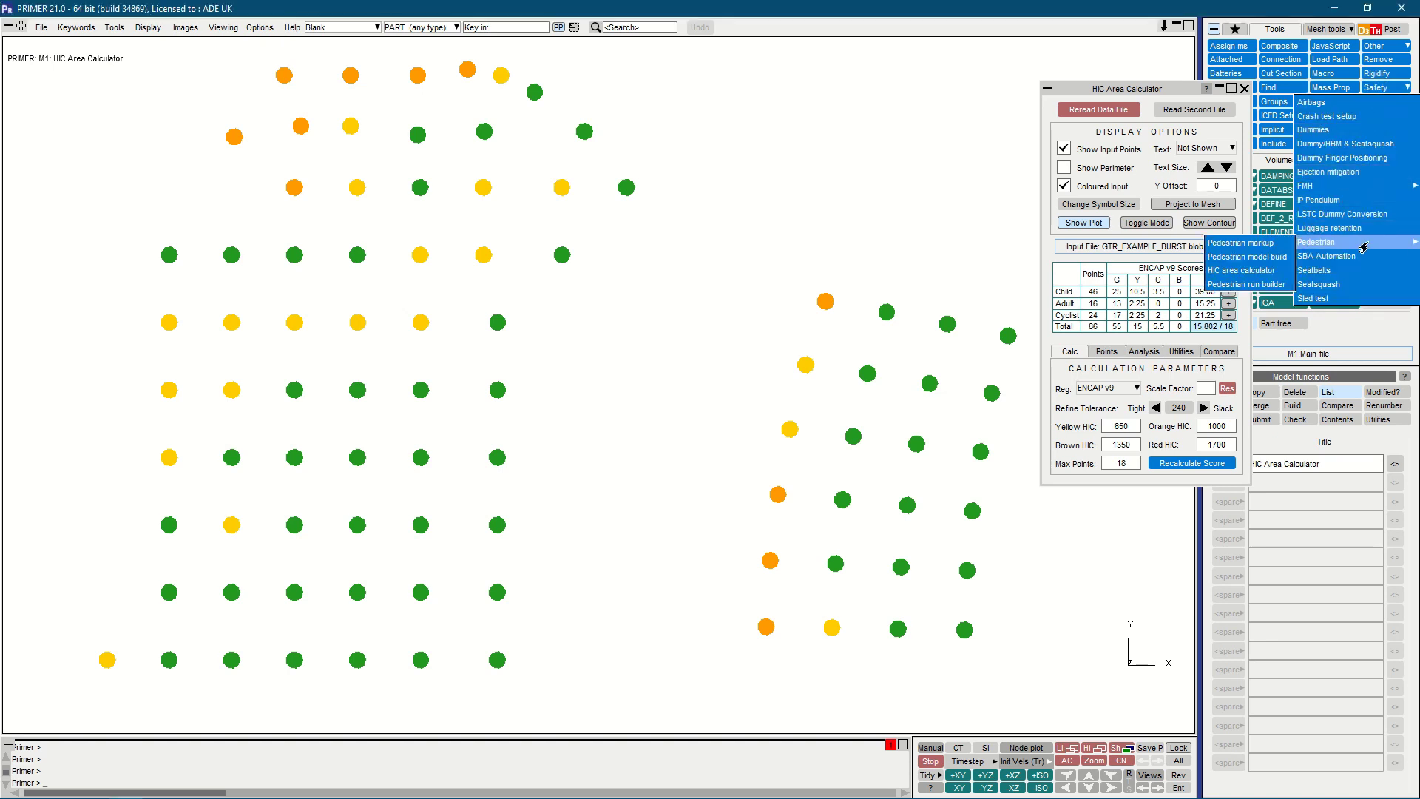
pyautogui.click(1257, 270)
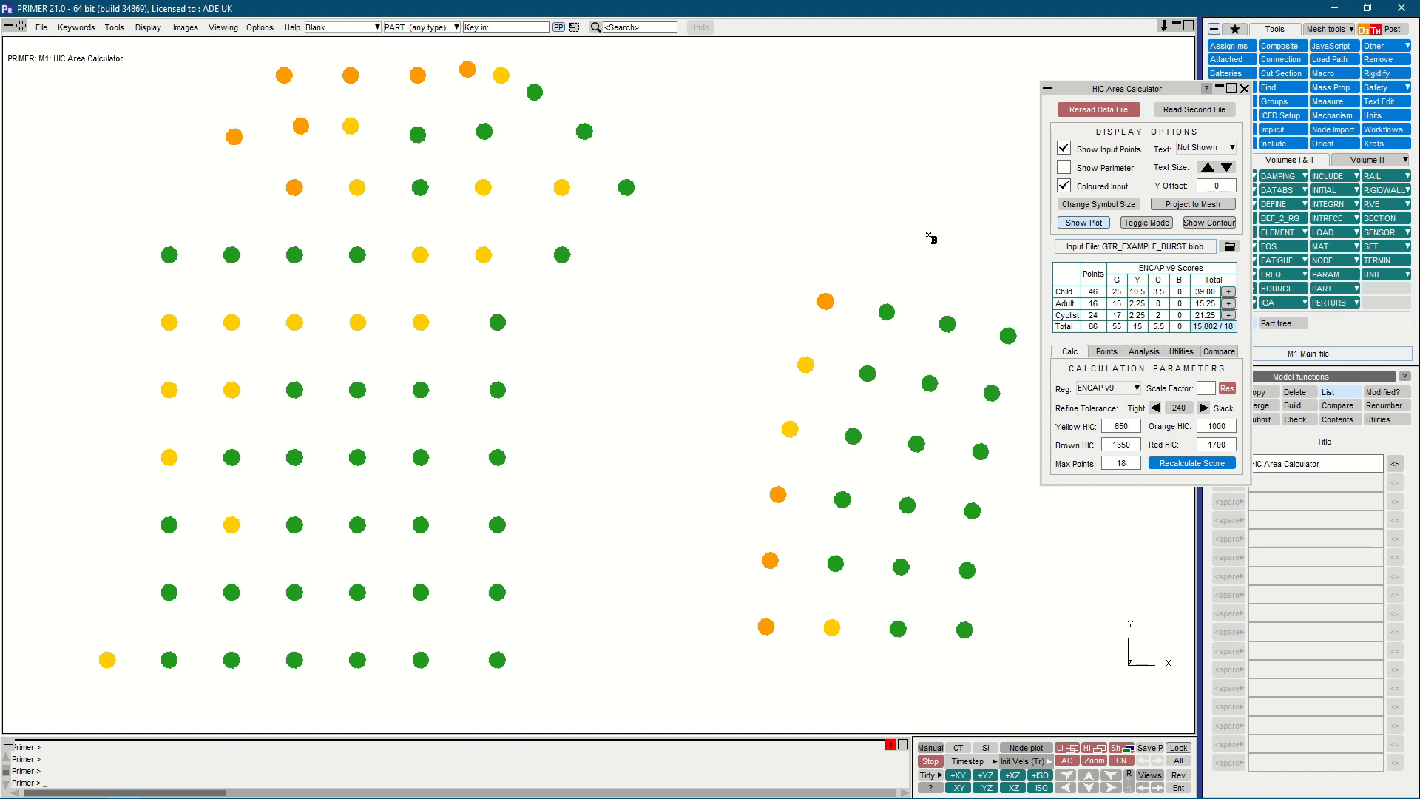
pyautogui.click(1090, 388)
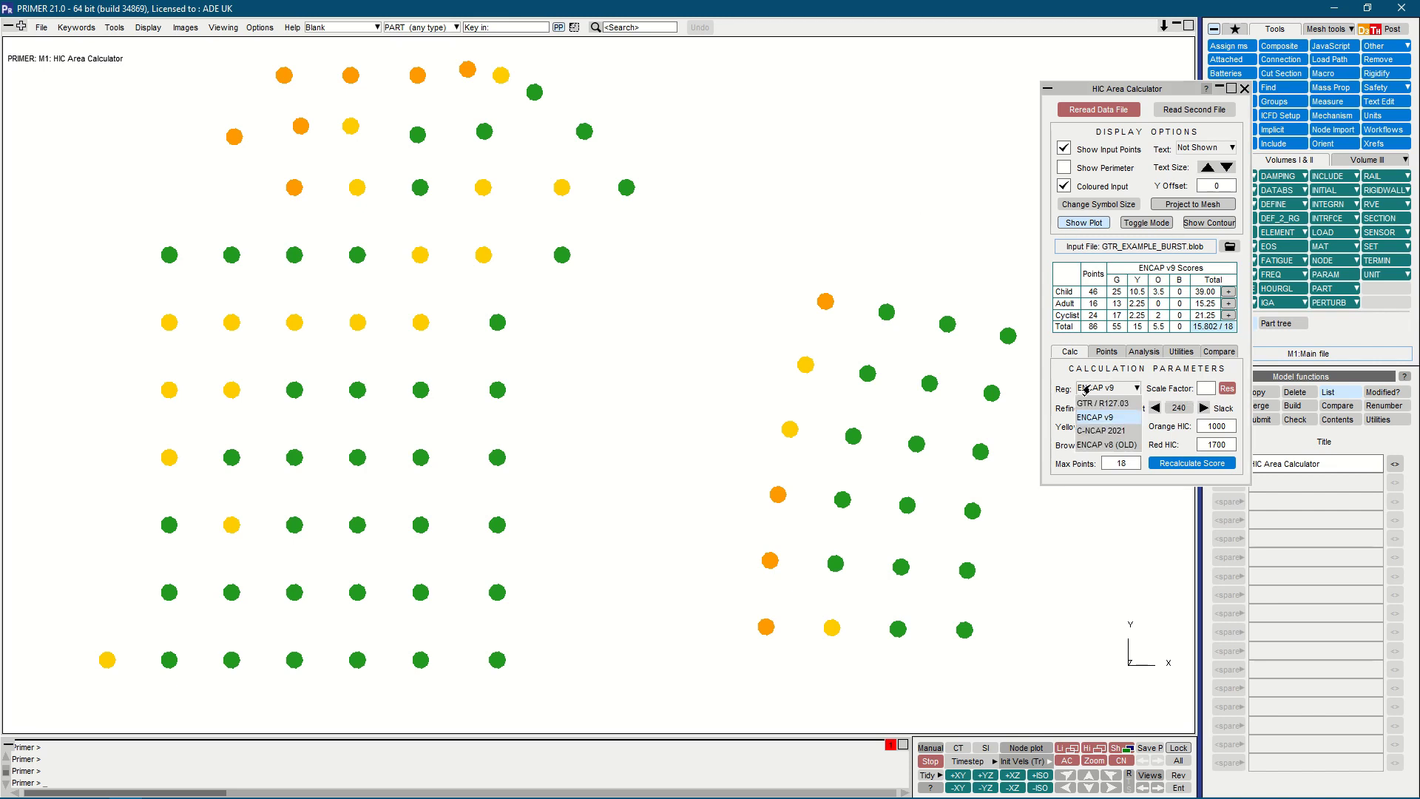
pyautogui.click(1124, 406)
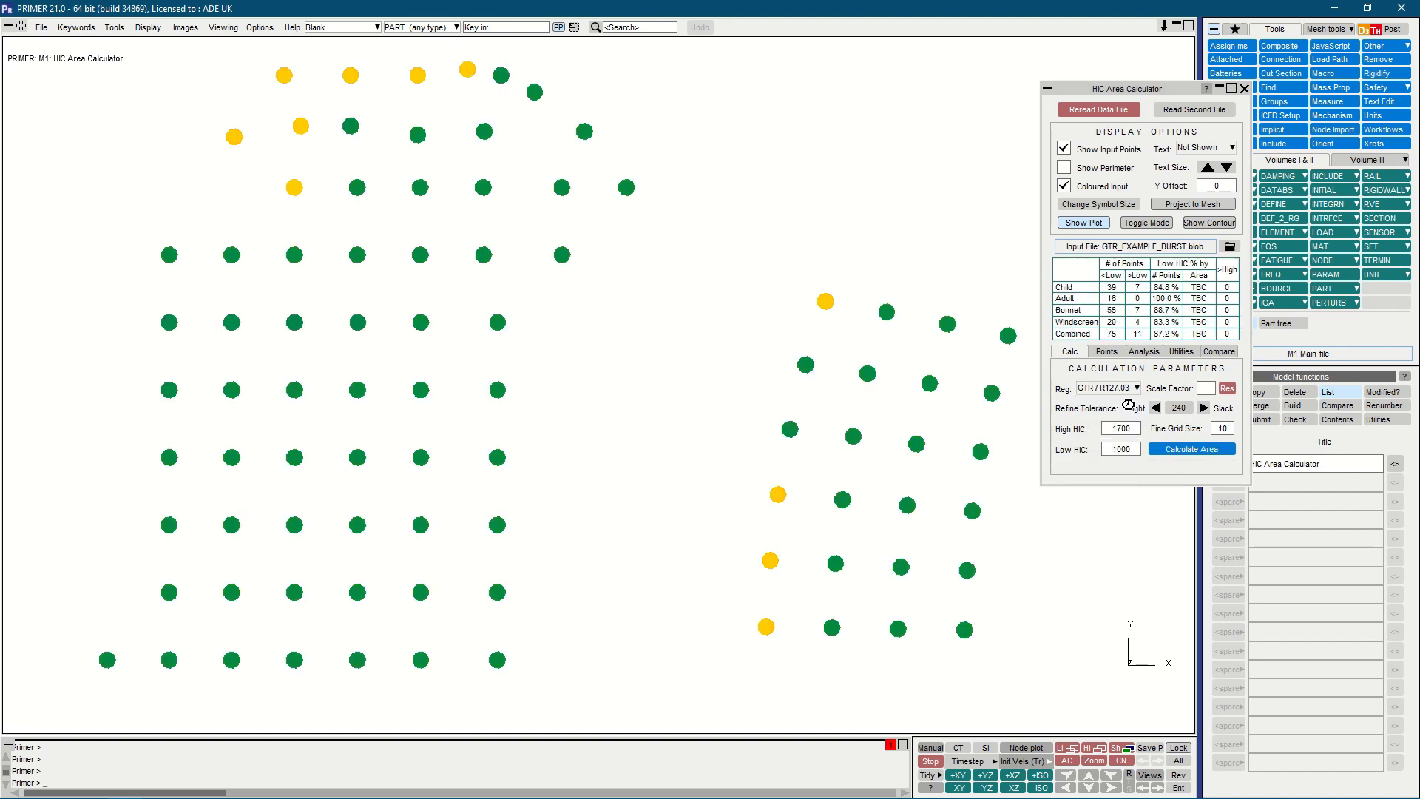
# Step: Draw perimeter outlines around both point groups and label every impact point with its name
pyautogui.click(1063, 168)
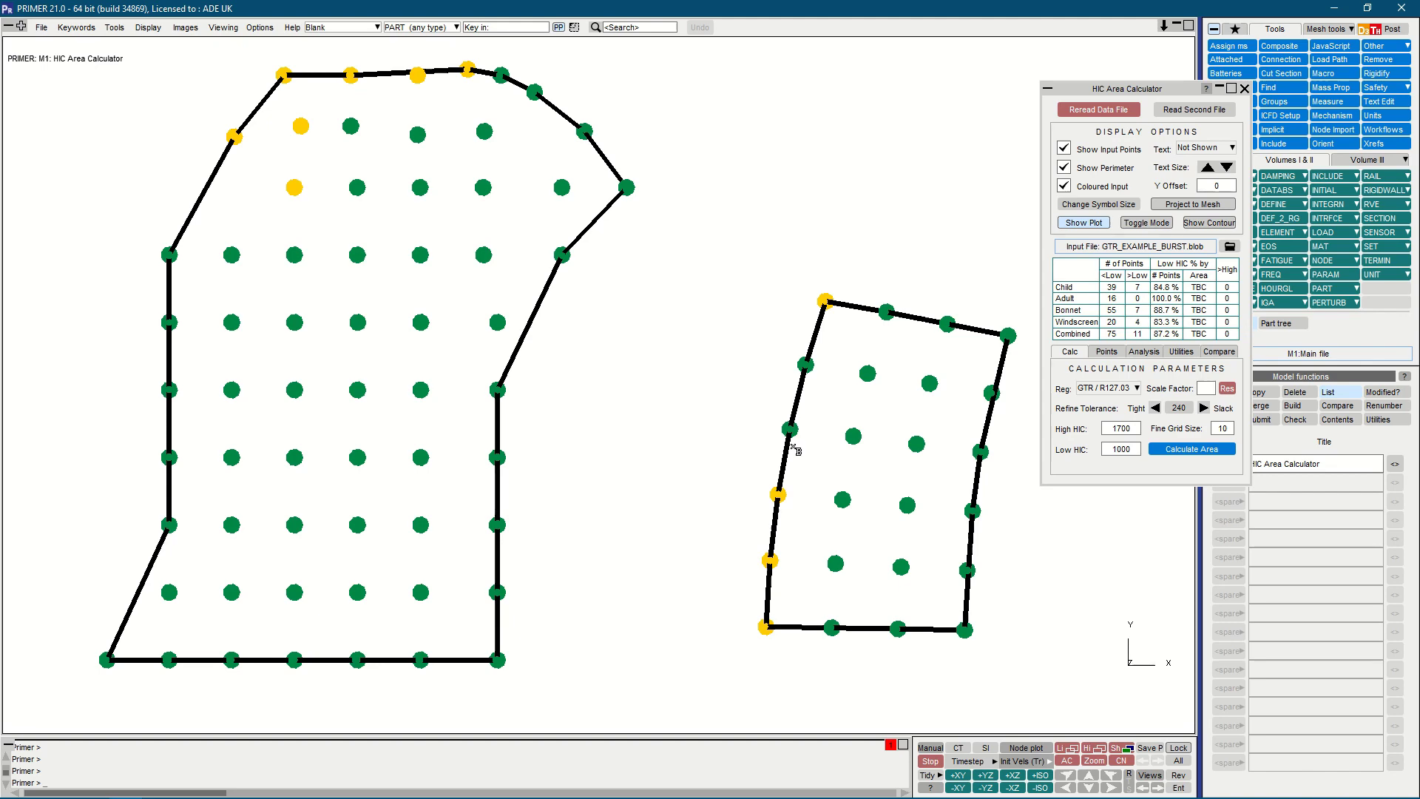
pyautogui.click(1206, 147)
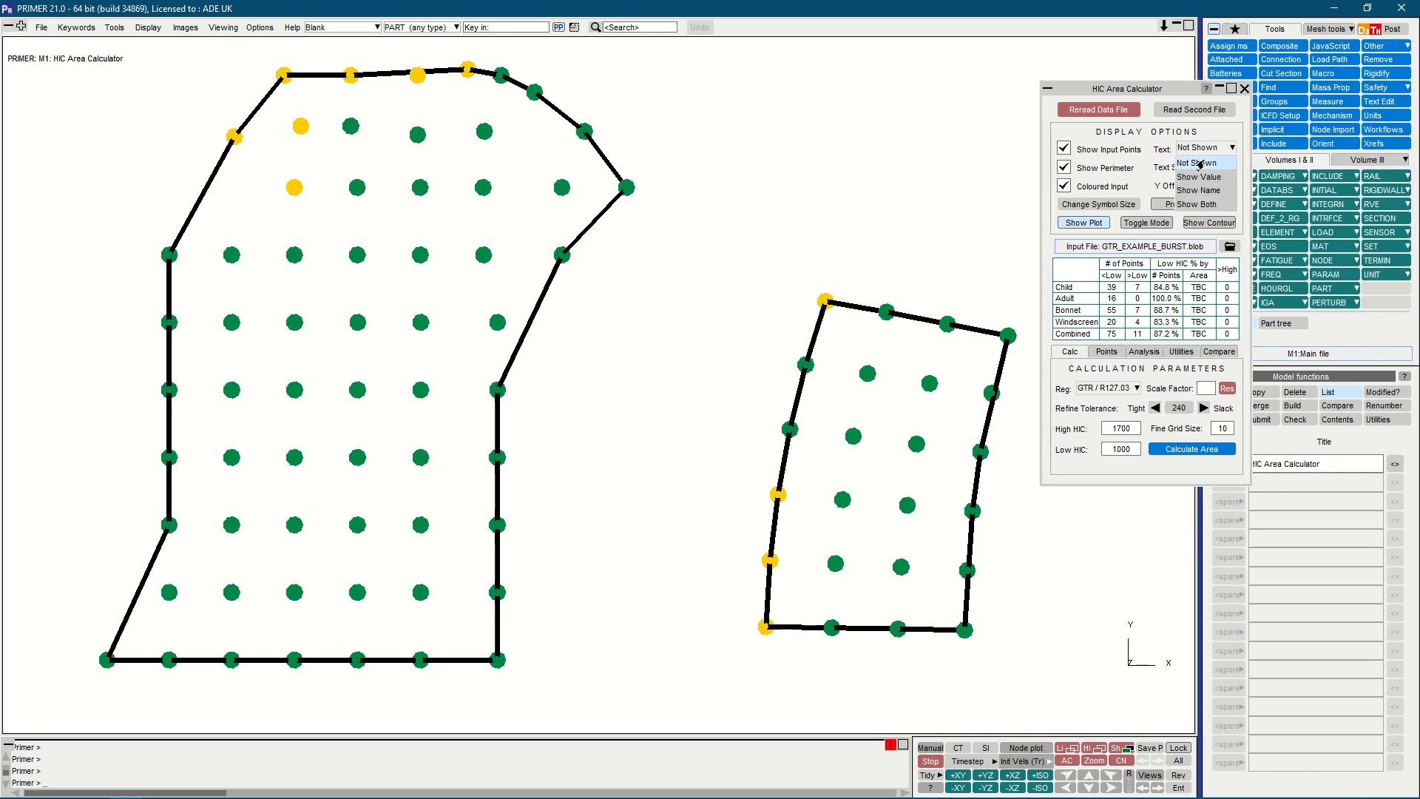
pyautogui.click(1203, 191)
pyautogui.scroll(5, 730, 212)
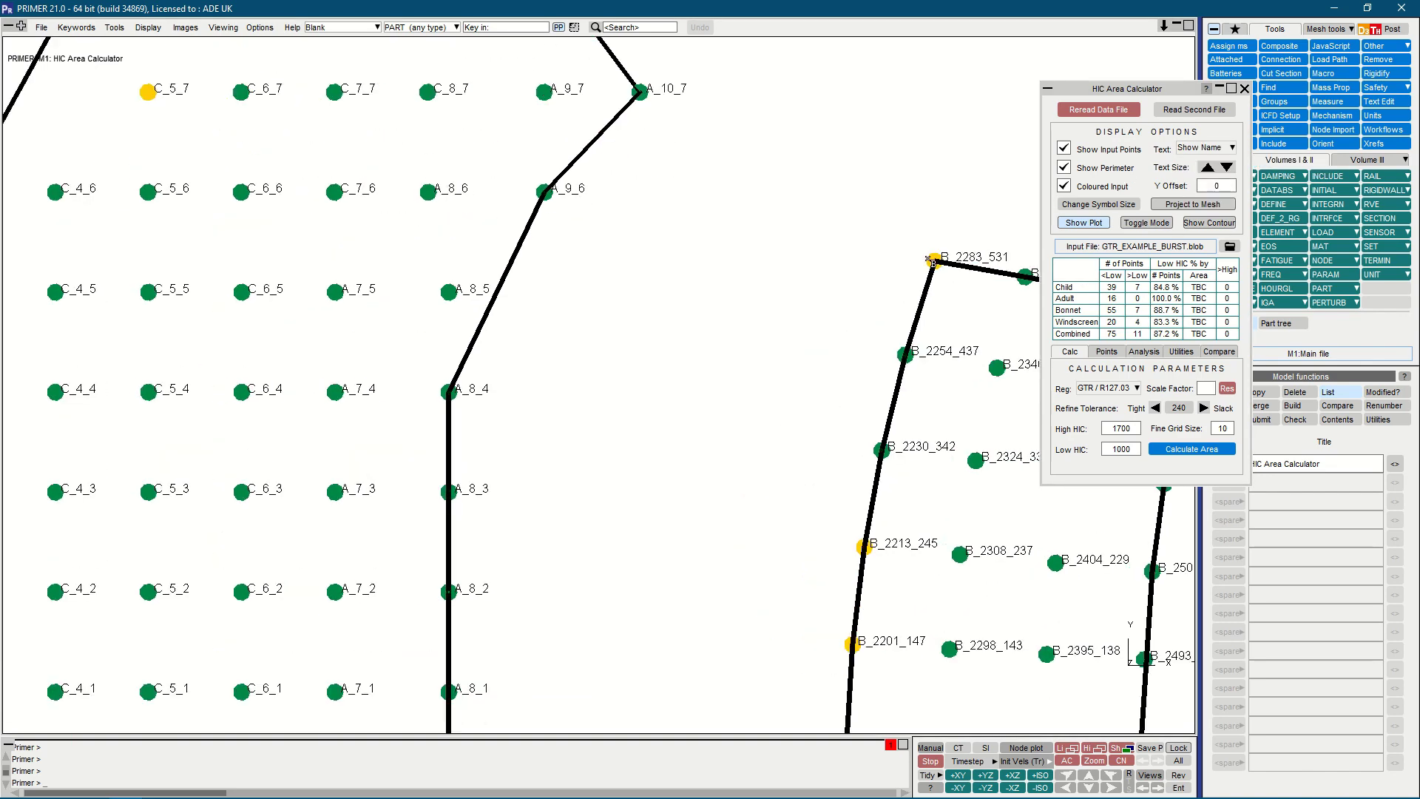
pyautogui.scroll(-2, 759, 236)
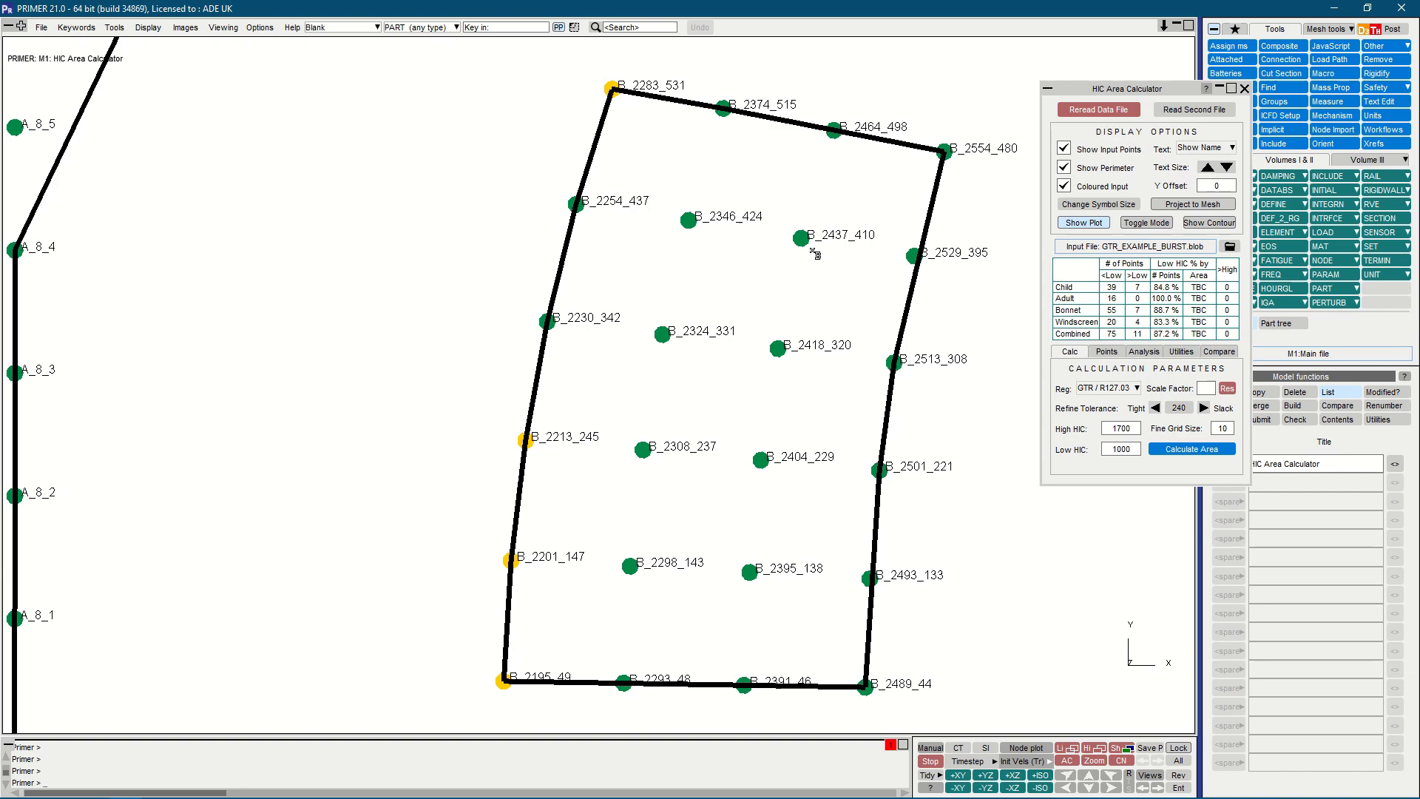
# Step: Set the point label text back to Not Shown
pyautogui.click(1204, 147)
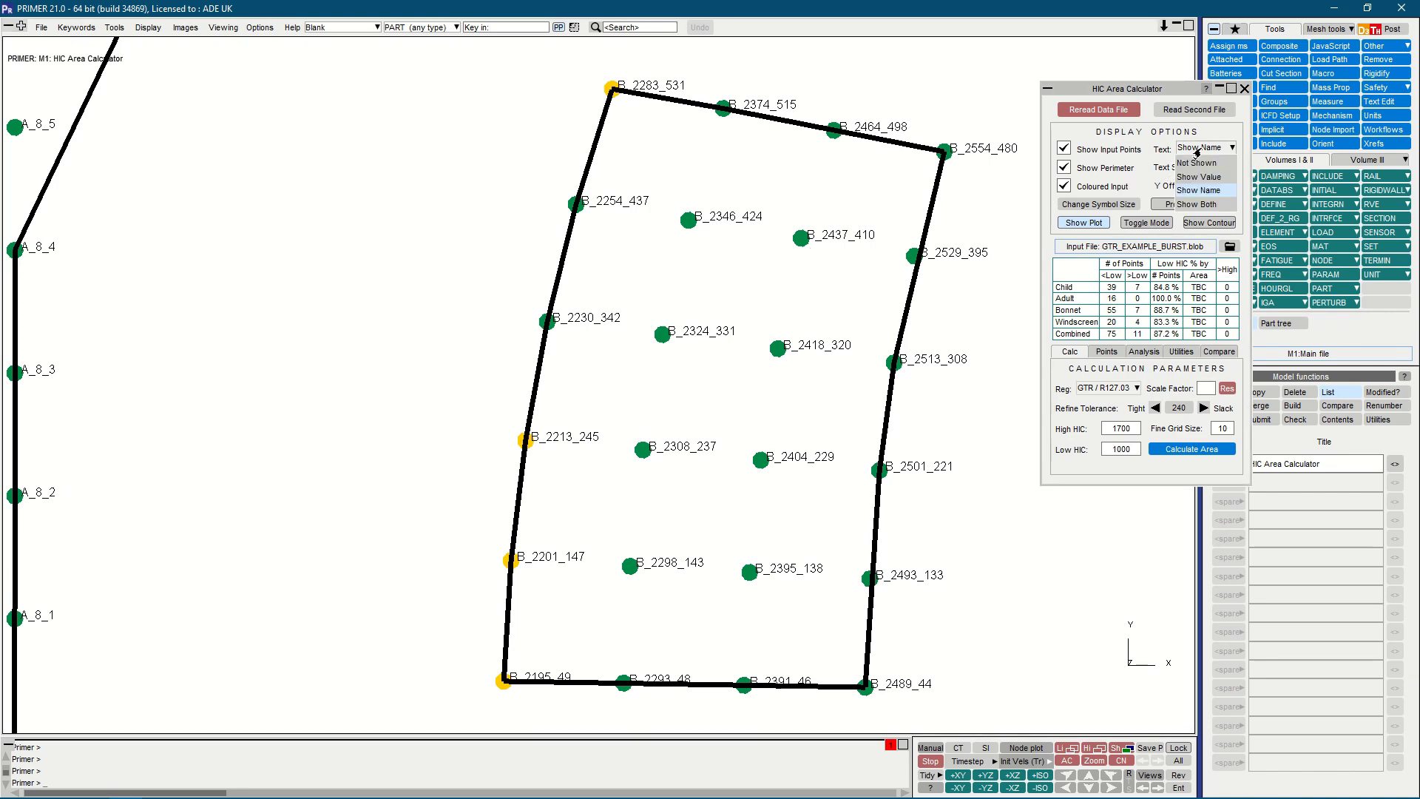
pyautogui.click(1196, 163)
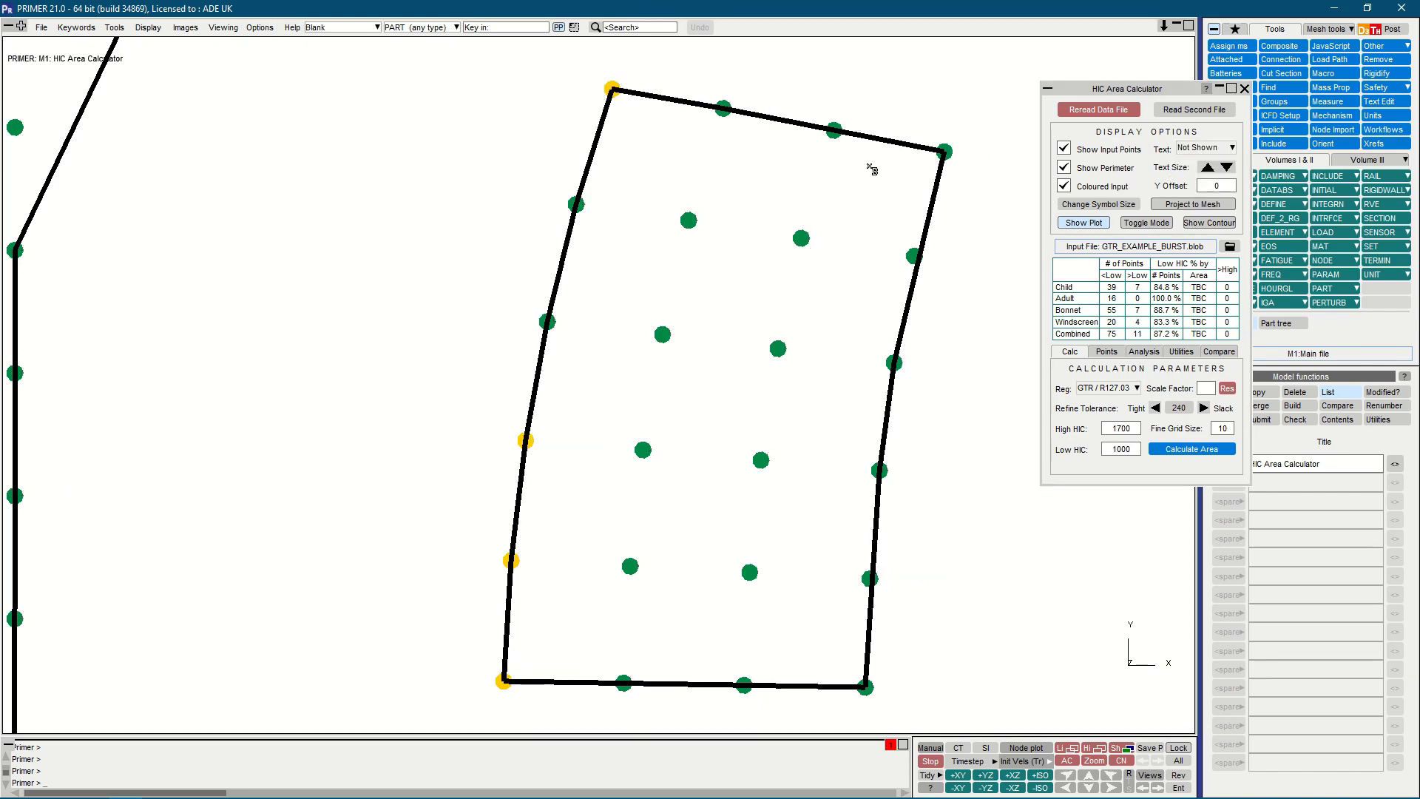
pyautogui.scroll(-3, 510, 321)
pyautogui.scroll(-1, 512, 322)
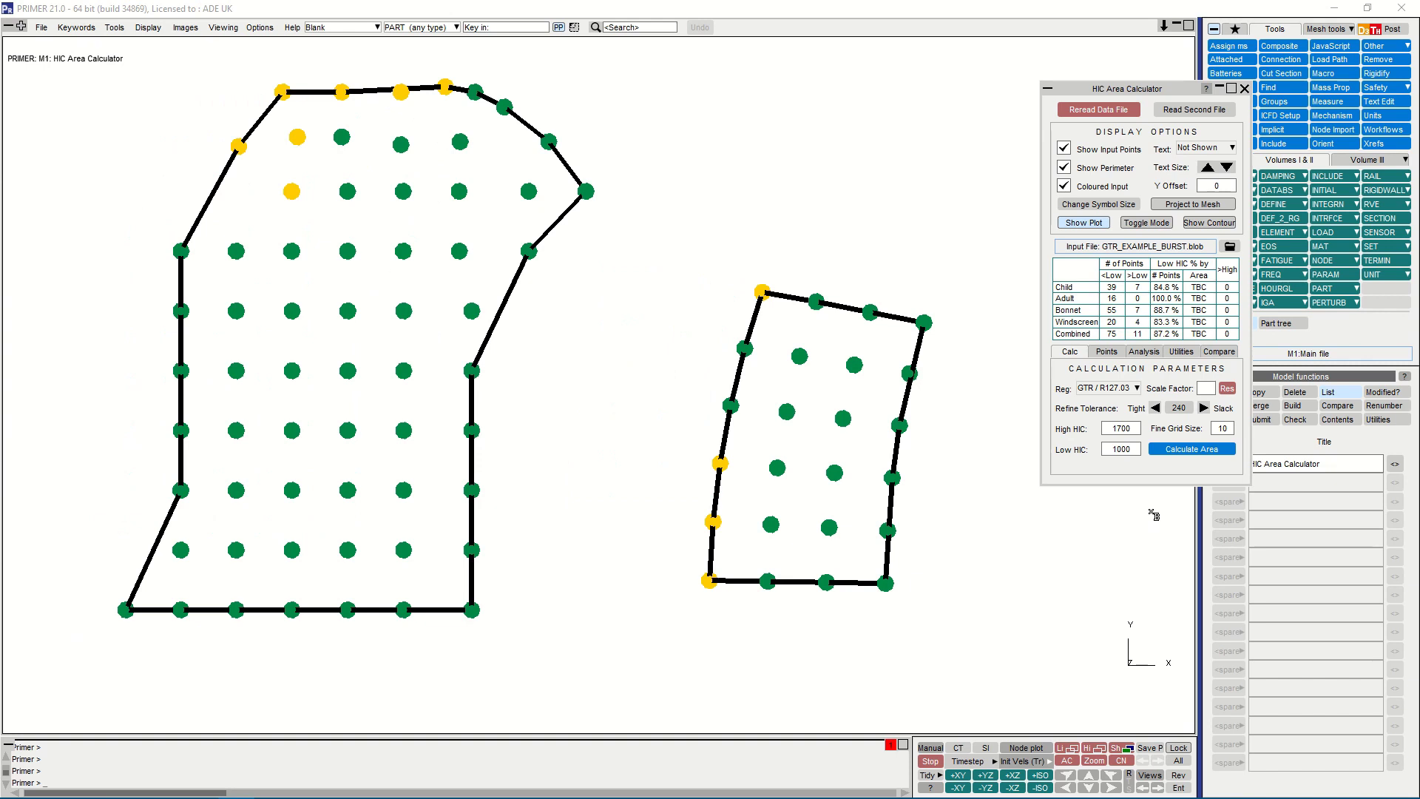
# Step: Calculate the interpolated HIC area contours and check the 94.2 % Combined result against the 1700 High HIC threshold
pyautogui.click(1192, 451)
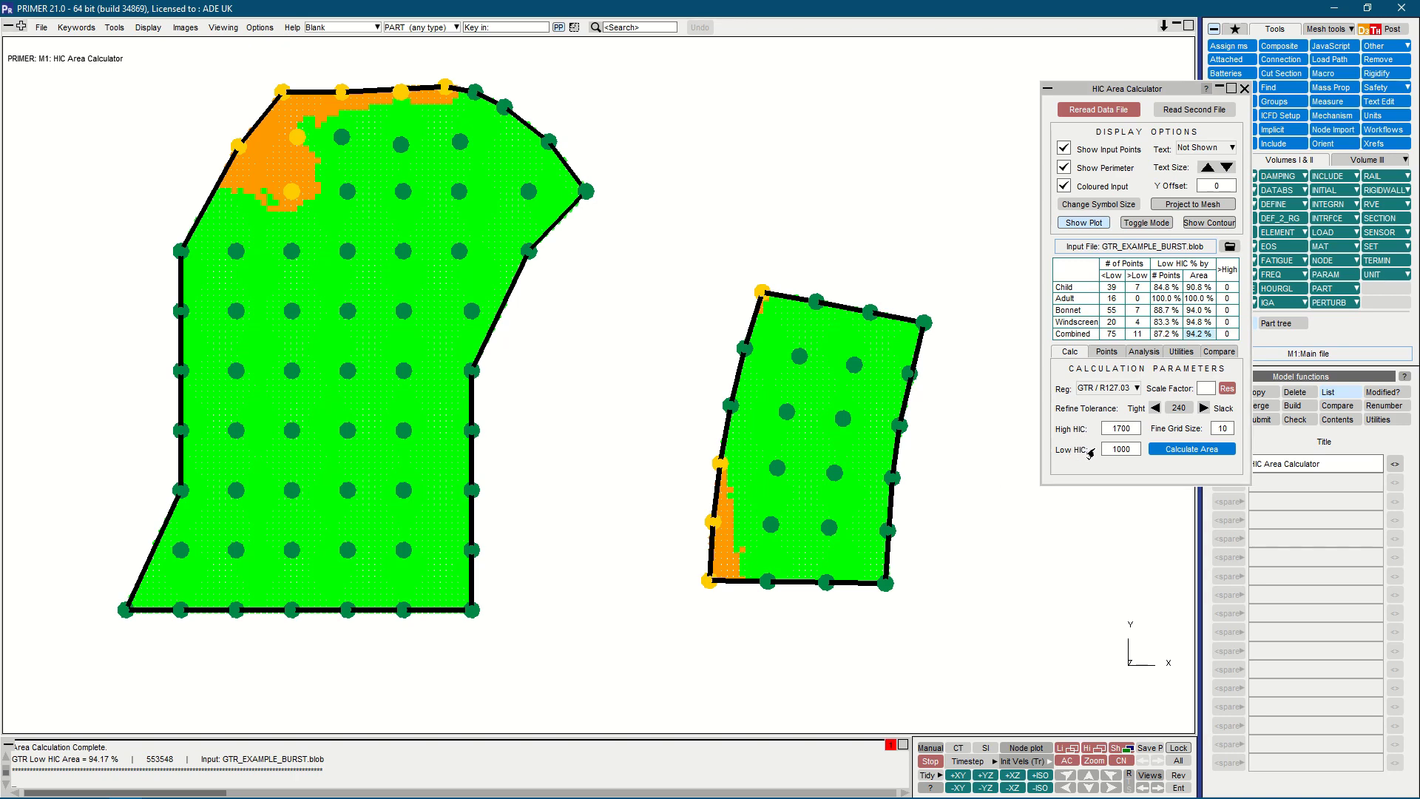
pyautogui.click(1115, 430)
pyautogui.moveTo(1187, 336)
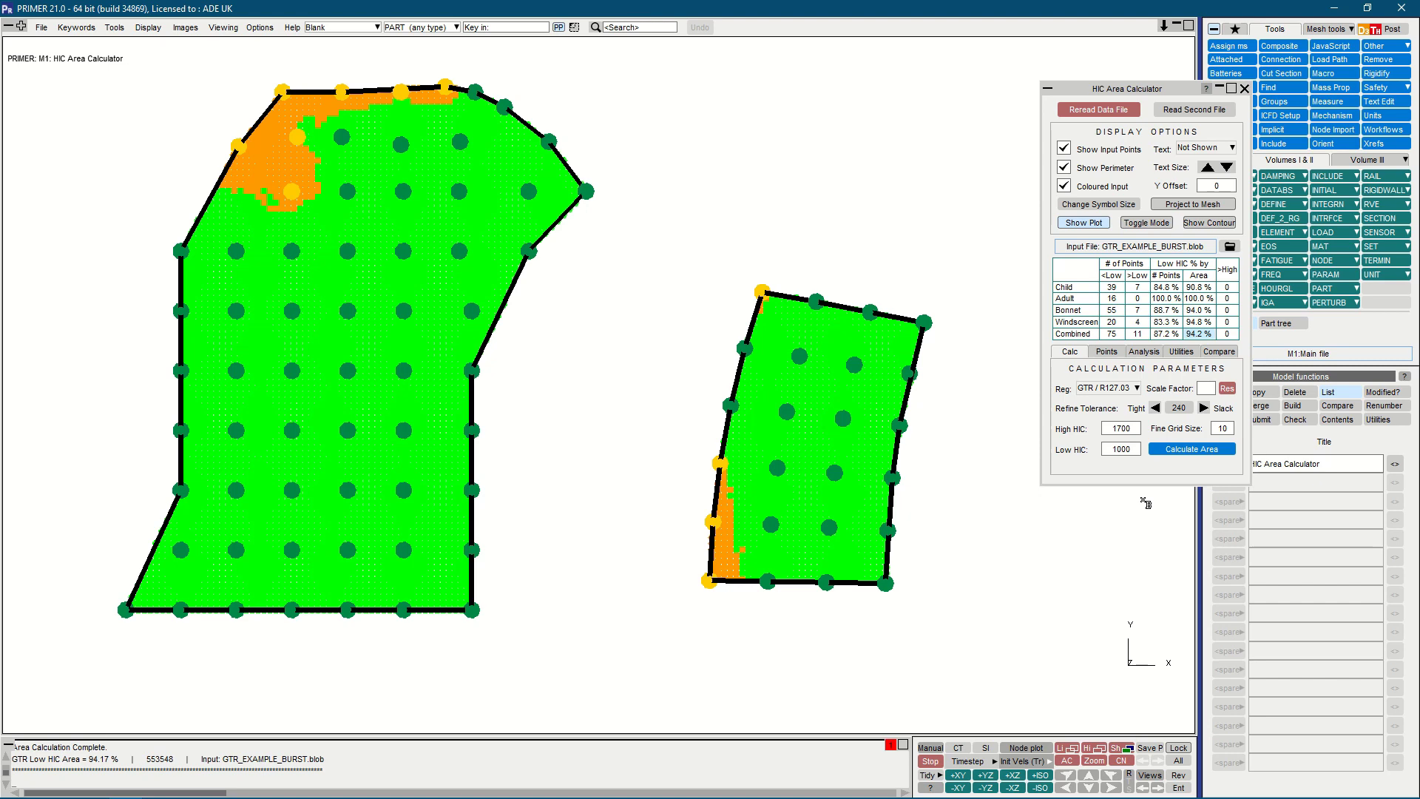
# Step: Set Points Shown to Windscreen, then Bonnet, and finally Child only
pyautogui.click(1107, 353)
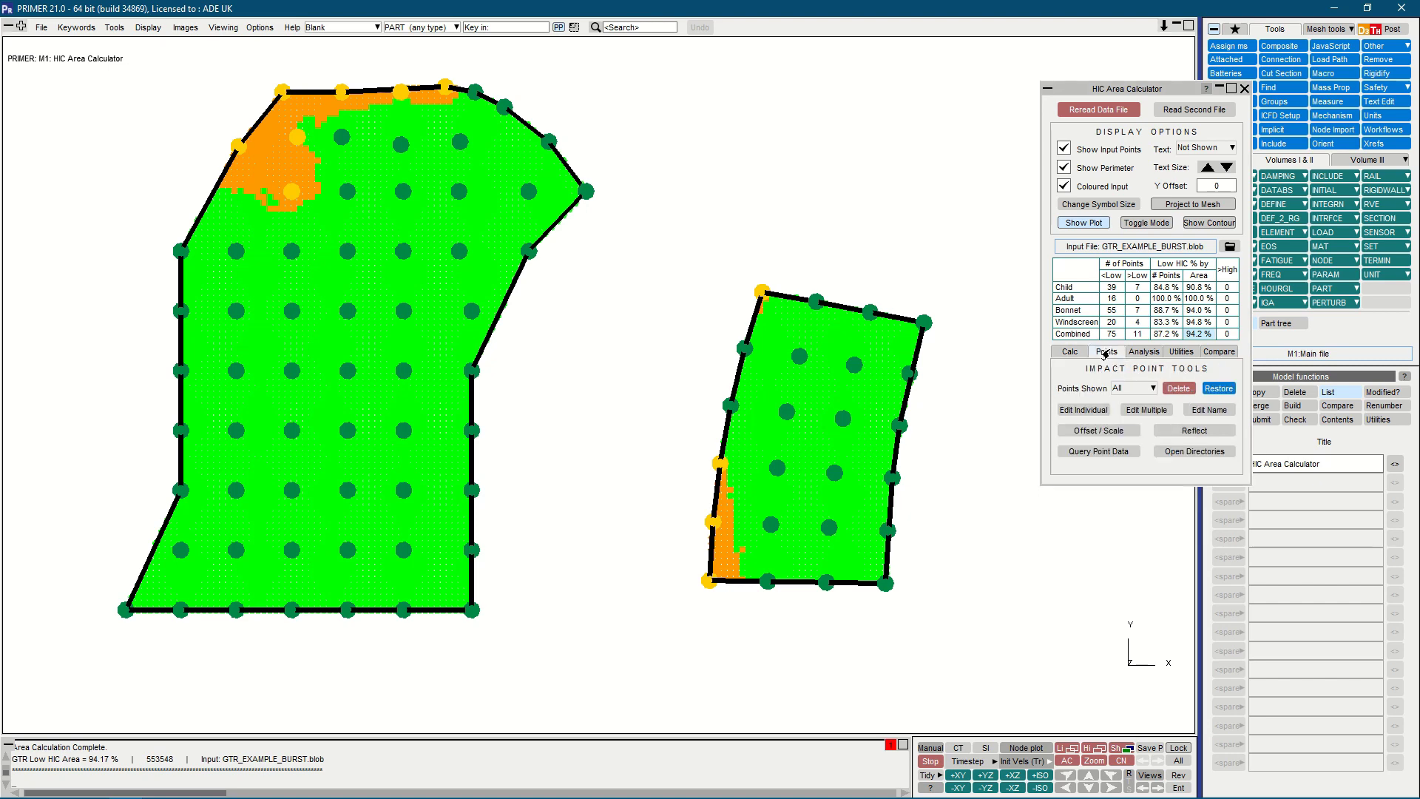
pyautogui.click(1132, 388)
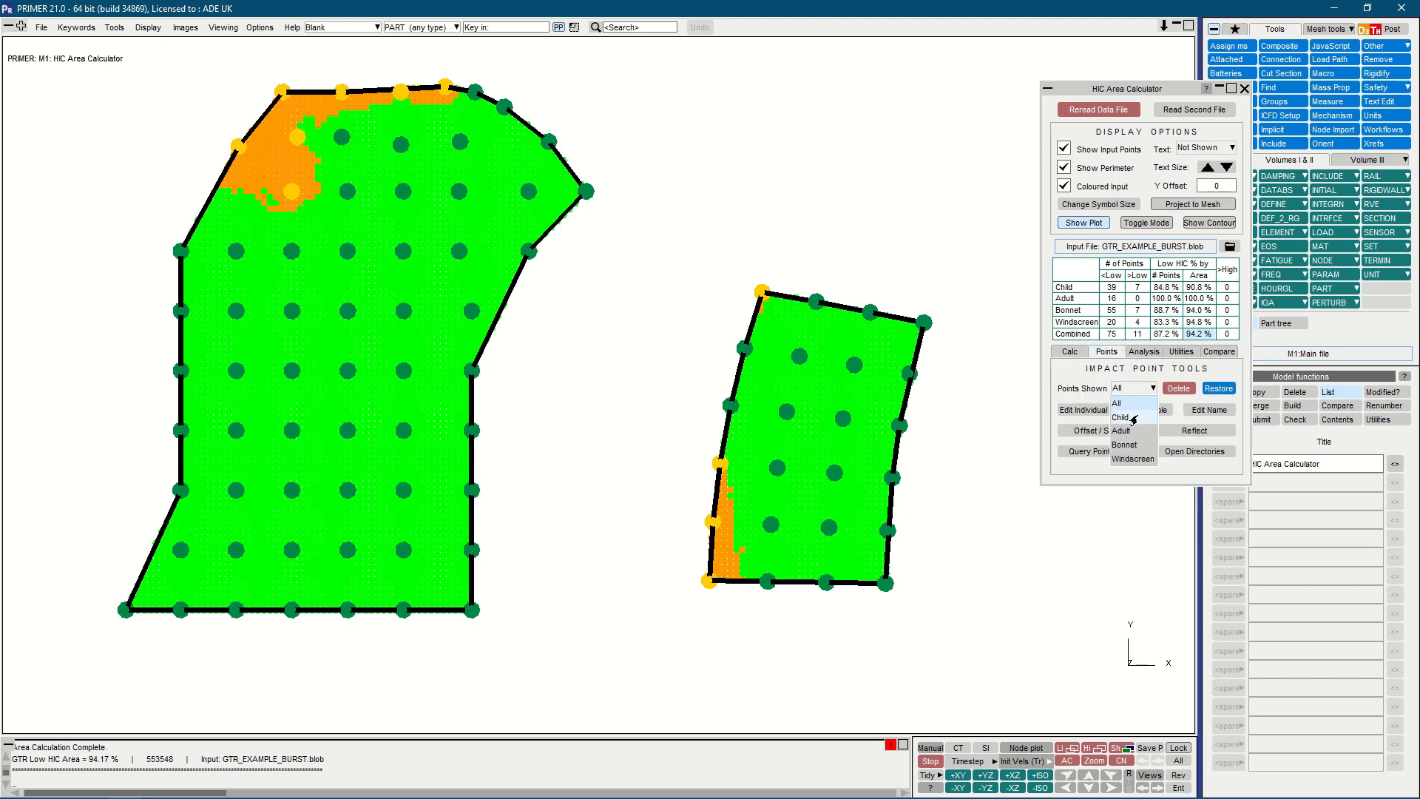
pyautogui.click(1133, 458)
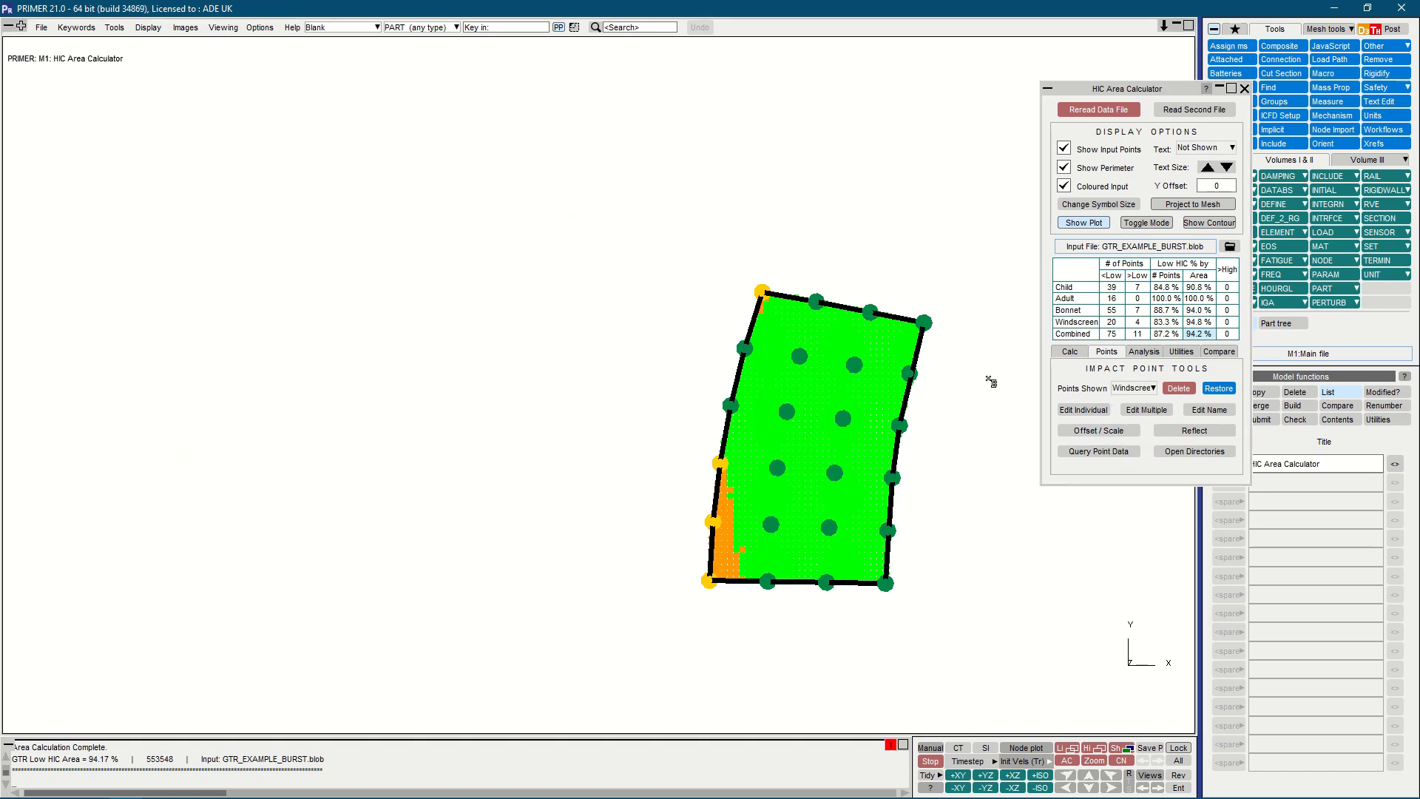
pyautogui.click(1132, 388)
pyautogui.click(1125, 445)
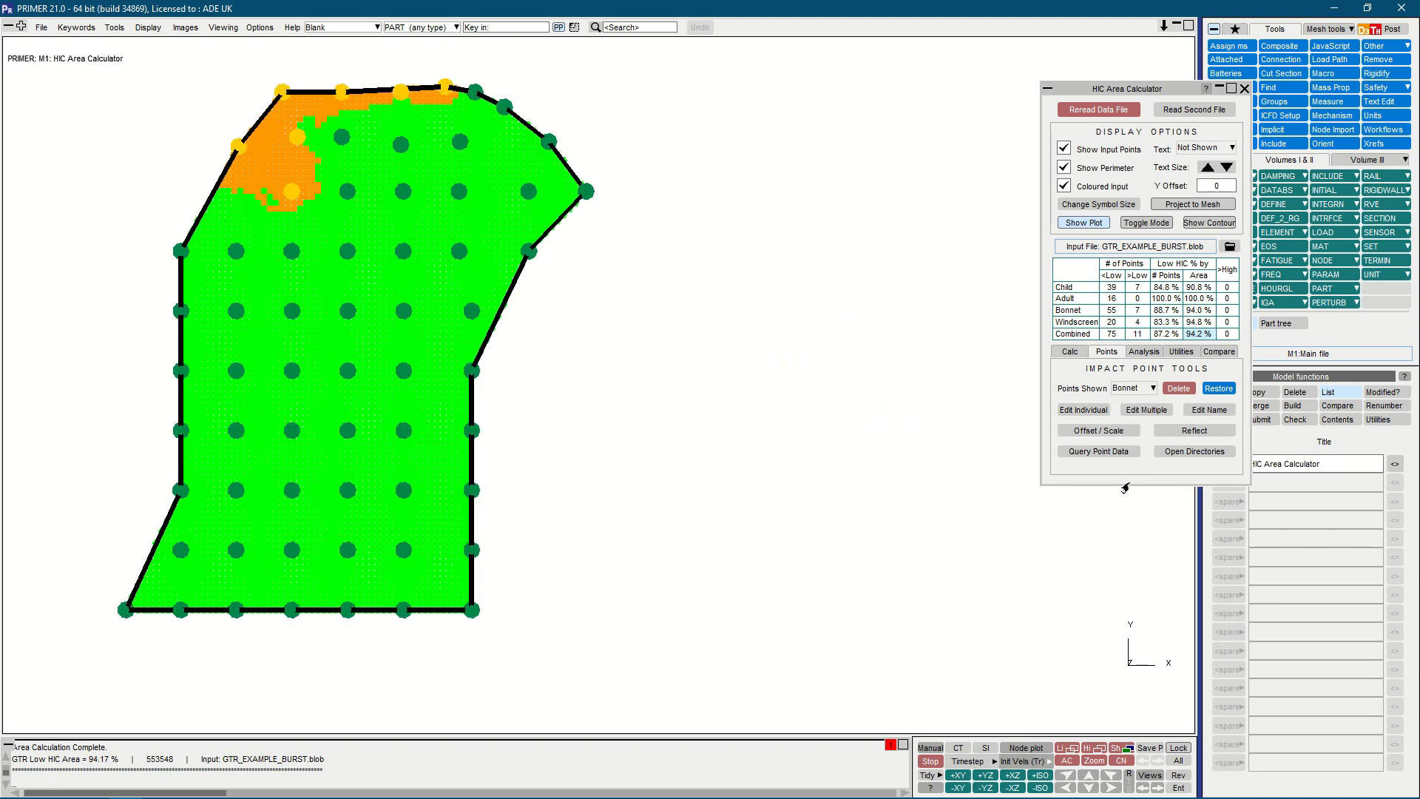
pyautogui.click(1129, 388)
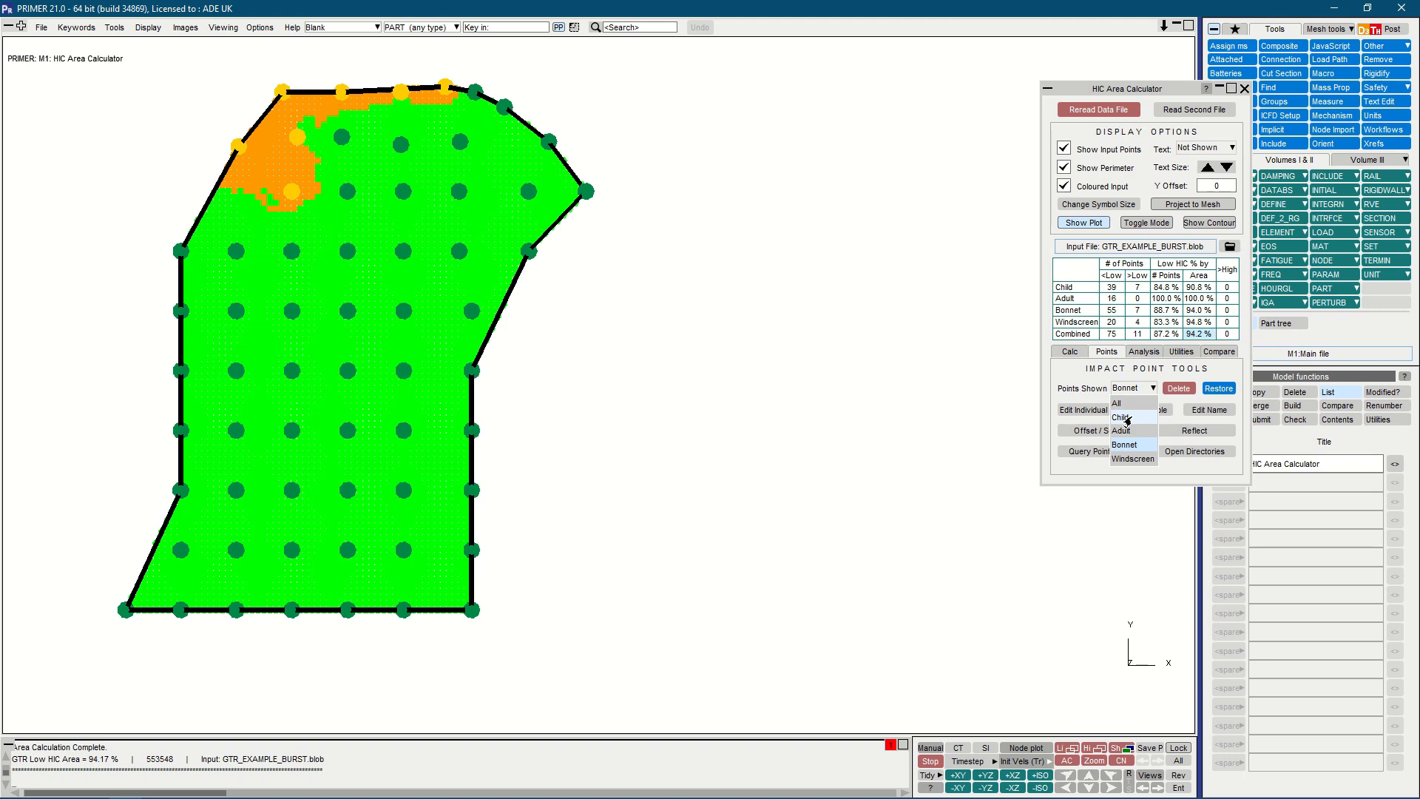
pyautogui.click(1124, 417)
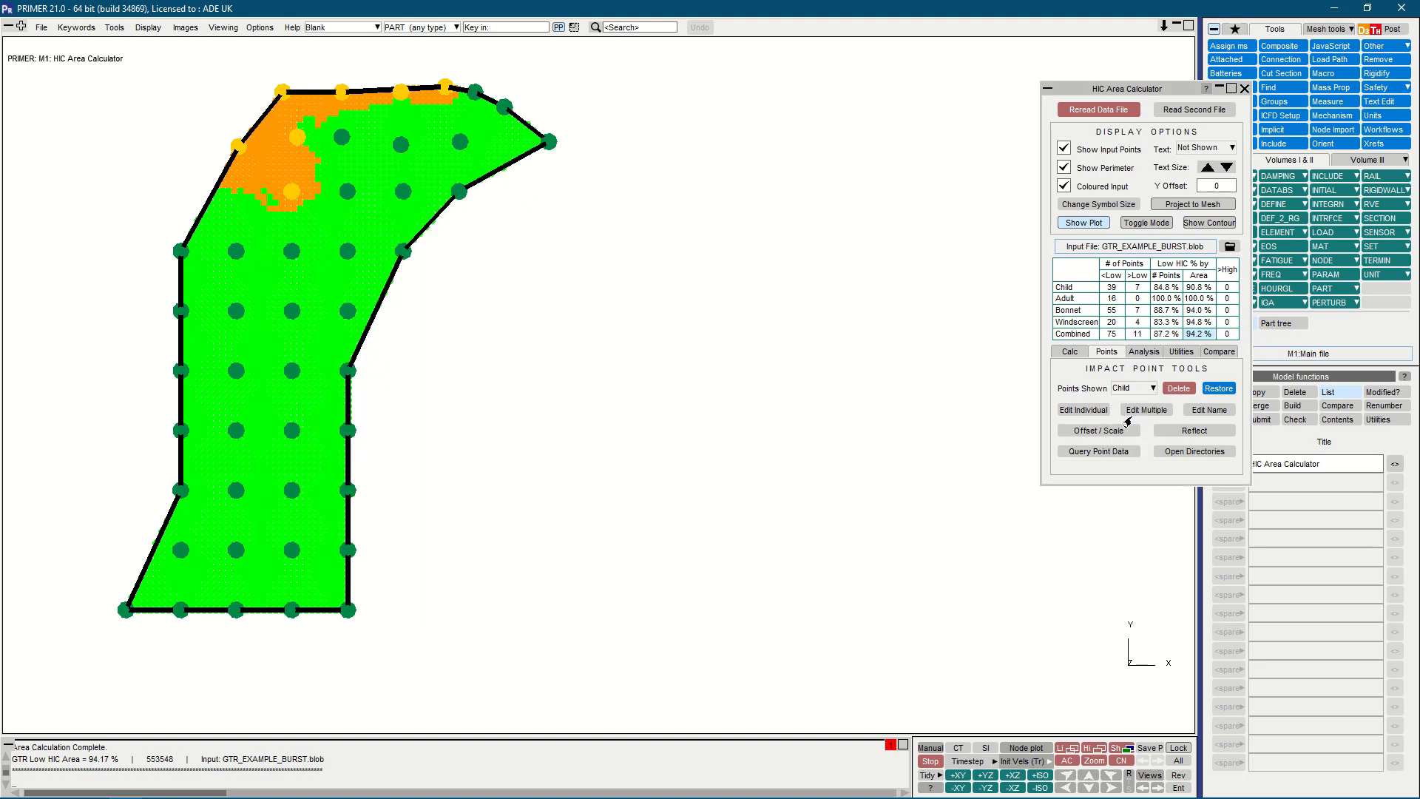
# Step: Load child.wal from the Utilities tab as the custom child WAL line
pyautogui.click(1184, 352)
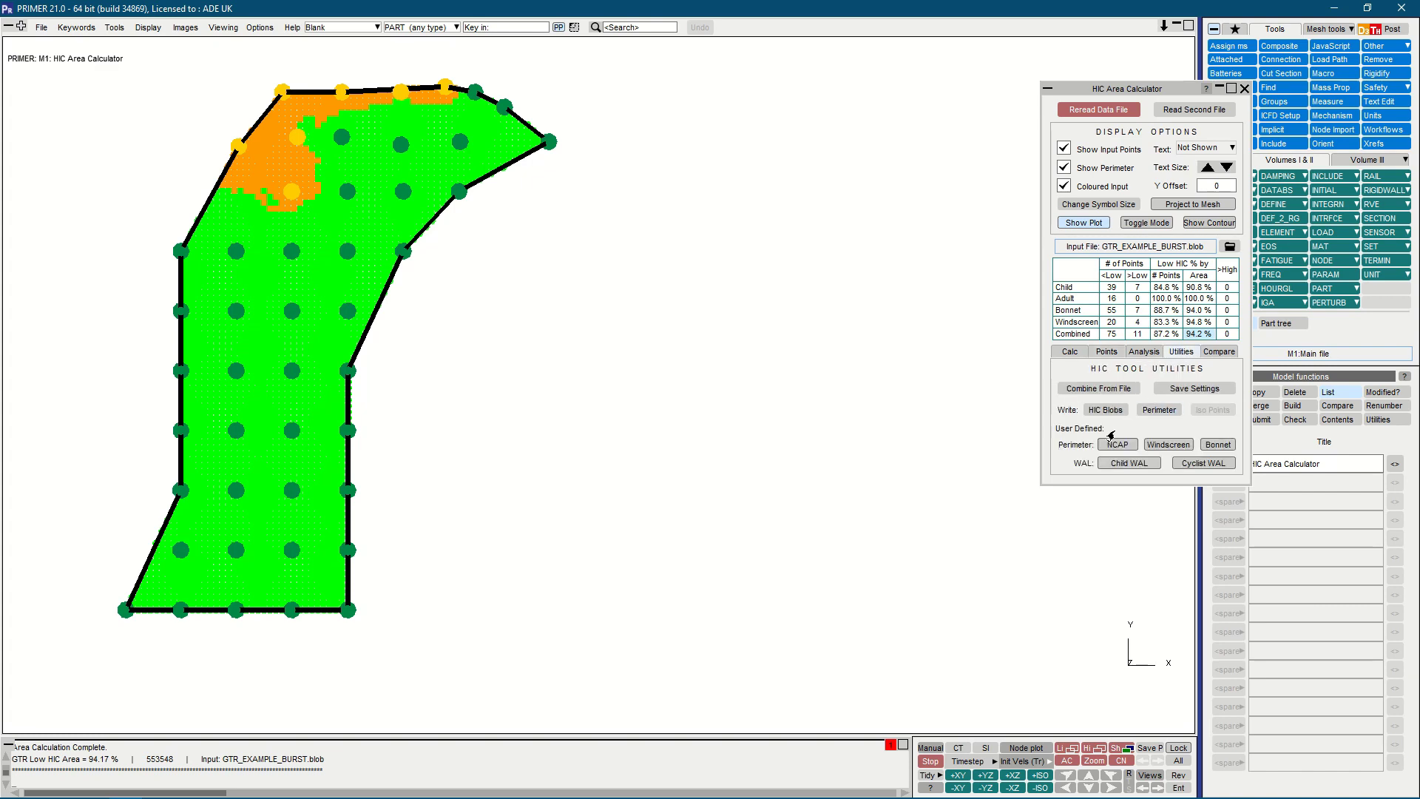
pyautogui.click(1129, 463)
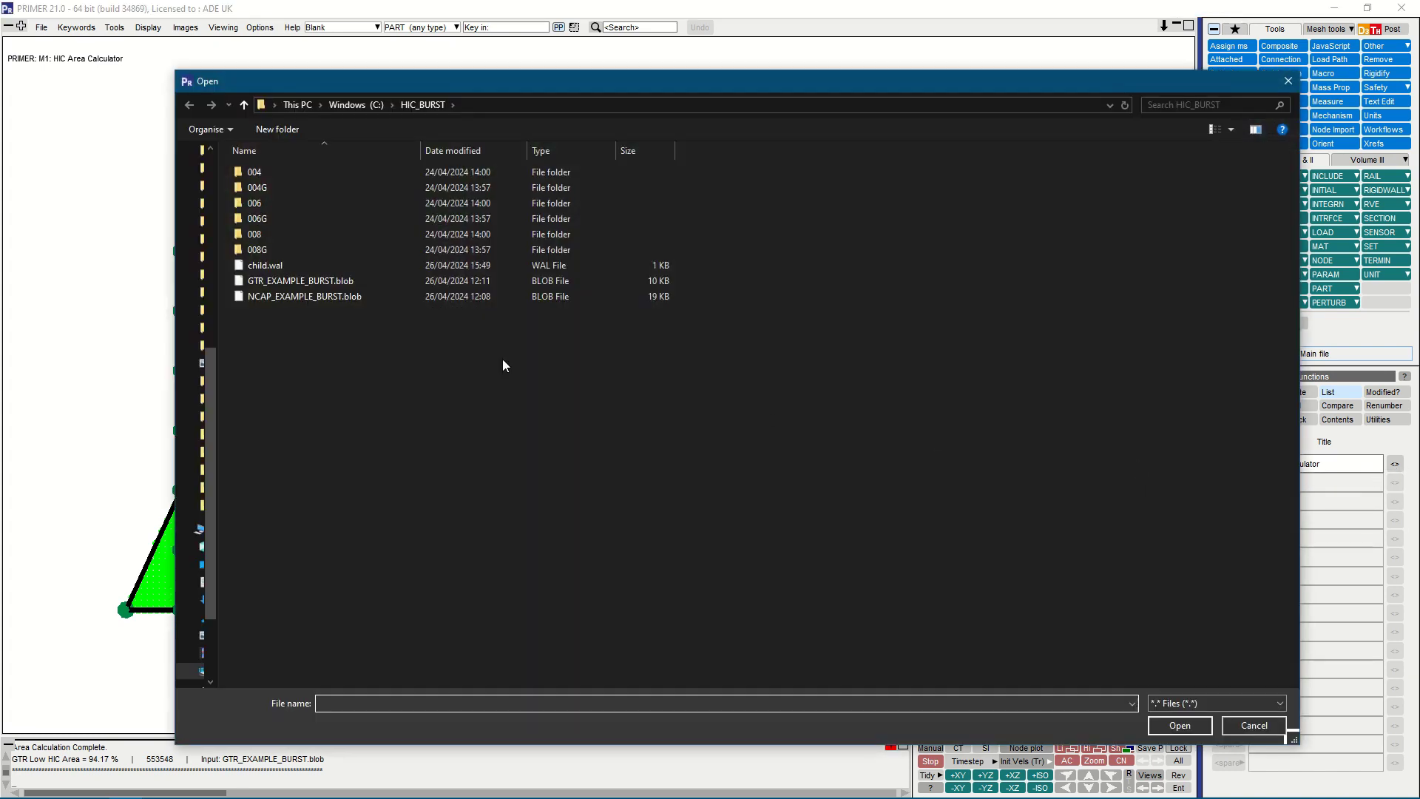
pyautogui.click(265, 266)
pyautogui.doubleClick(265, 266)
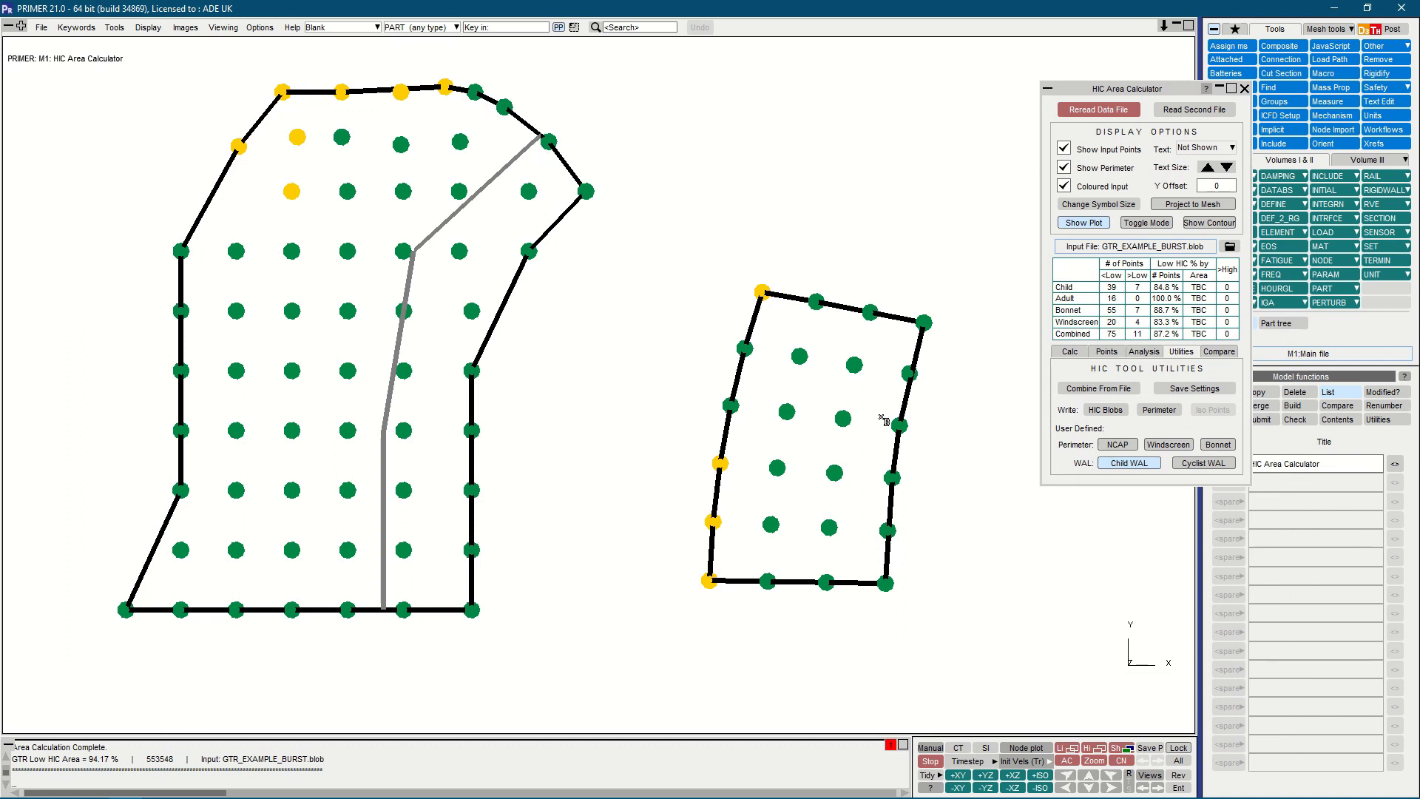
# Step: Rerun the HIC area calculation and show only the Child zone's impact points
pyautogui.click(1071, 351)
pyautogui.click(1208, 449)
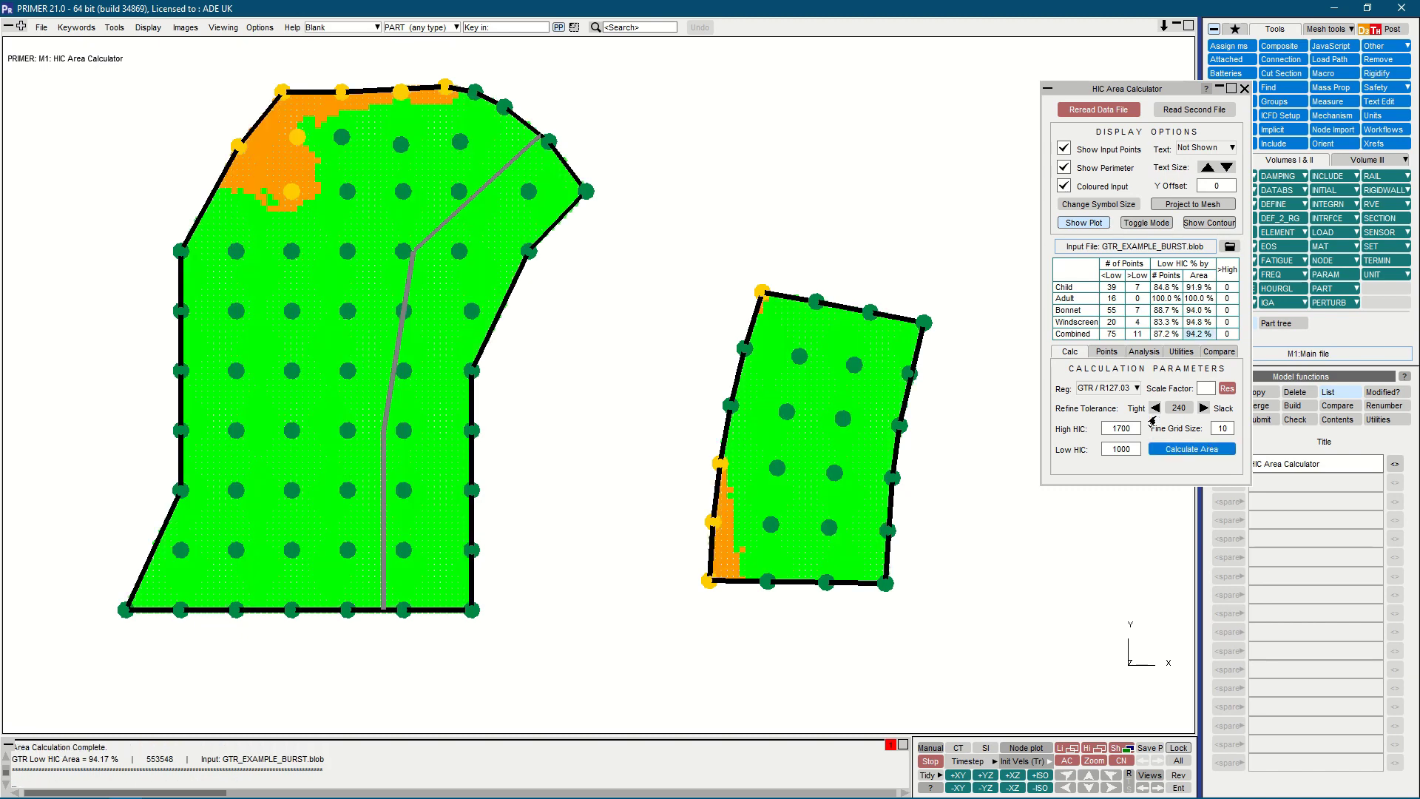
pyautogui.click(1107, 351)
pyautogui.click(1128, 388)
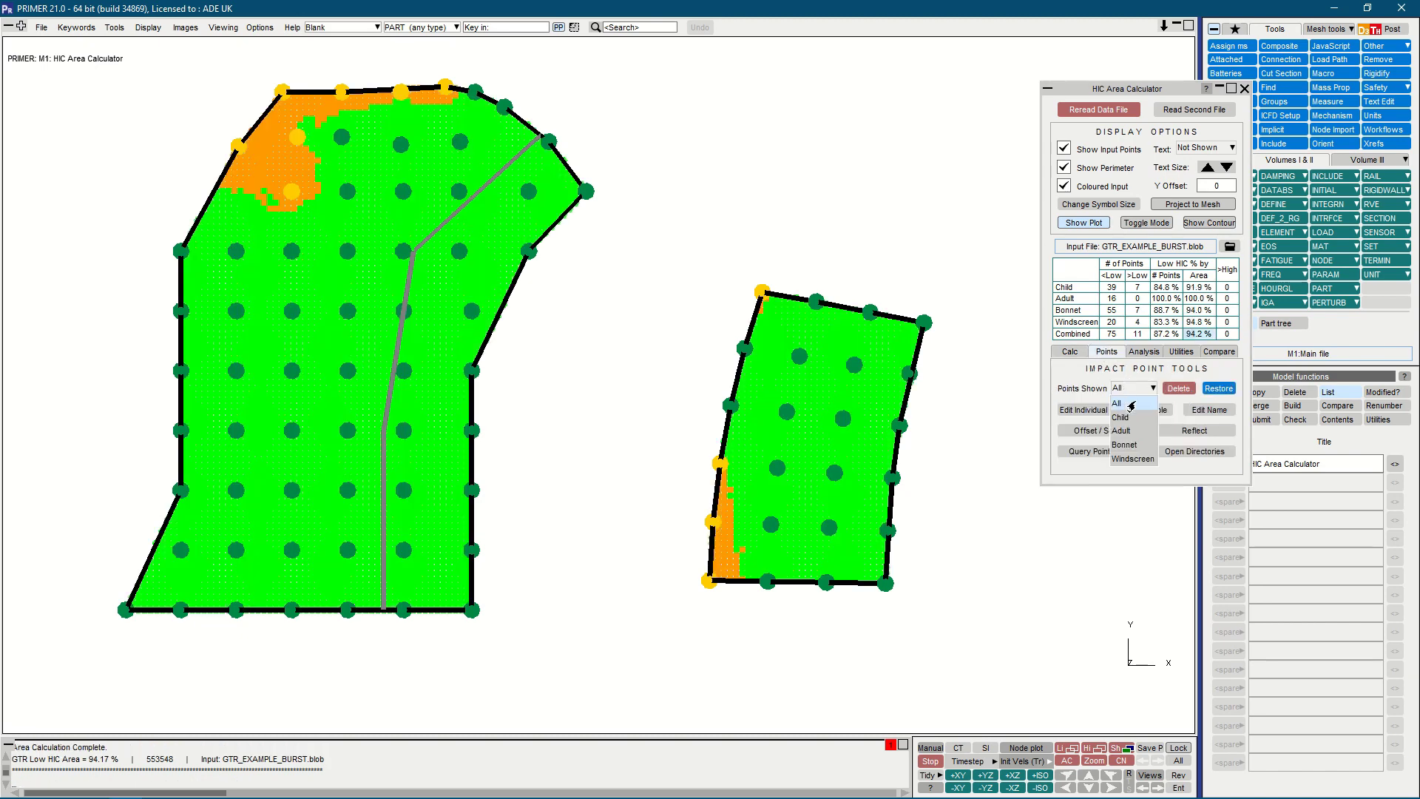
pyautogui.click(1125, 418)
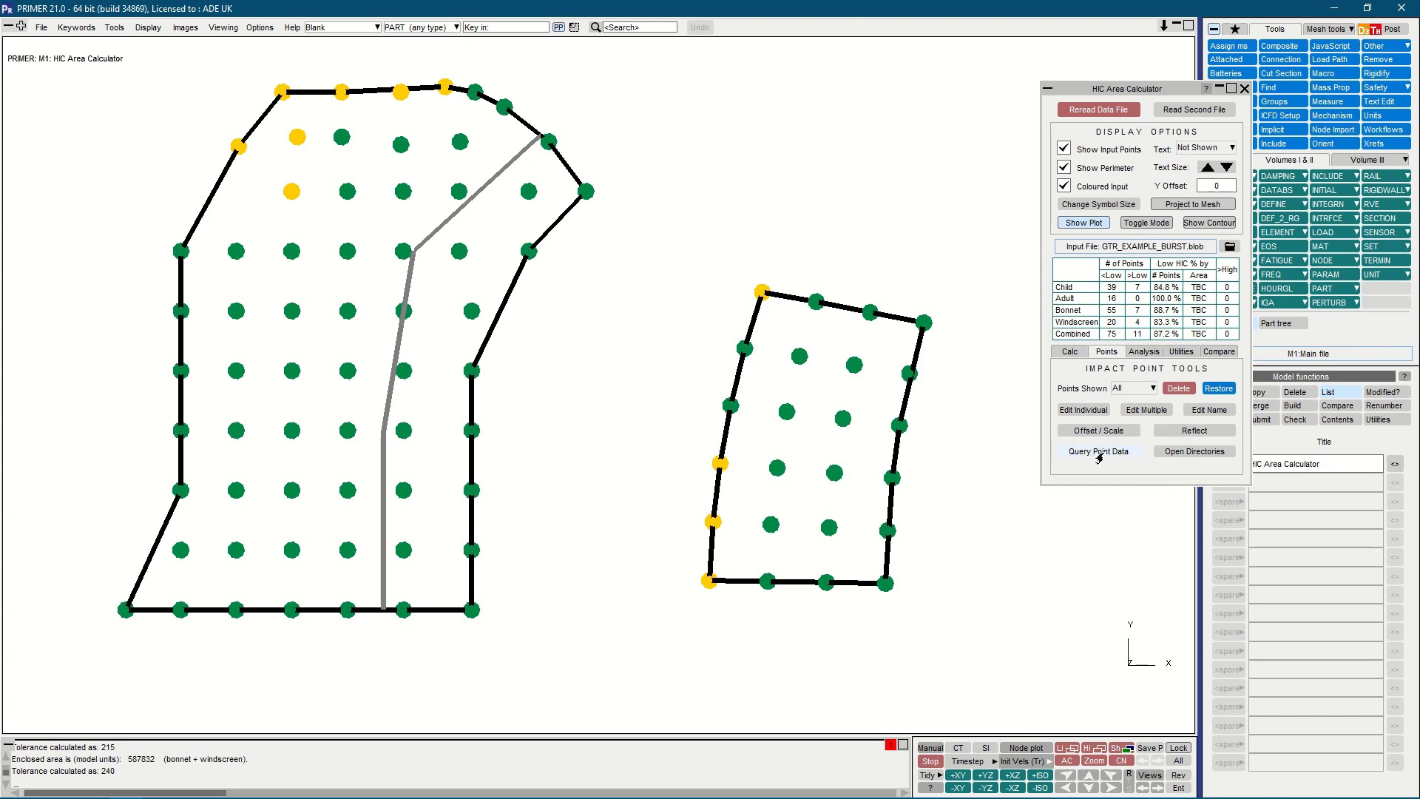
pyautogui.click(1100, 451)
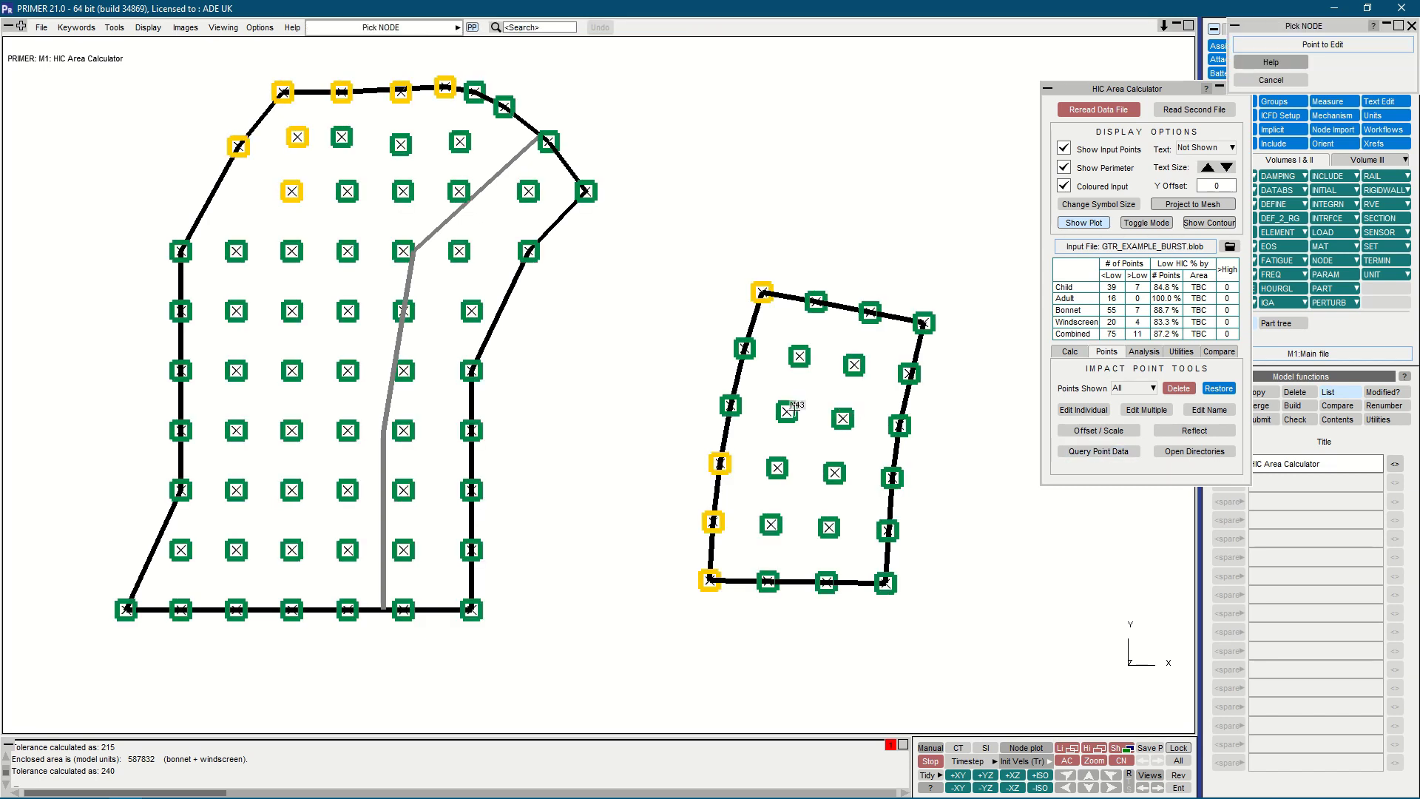
pyautogui.click(788, 411)
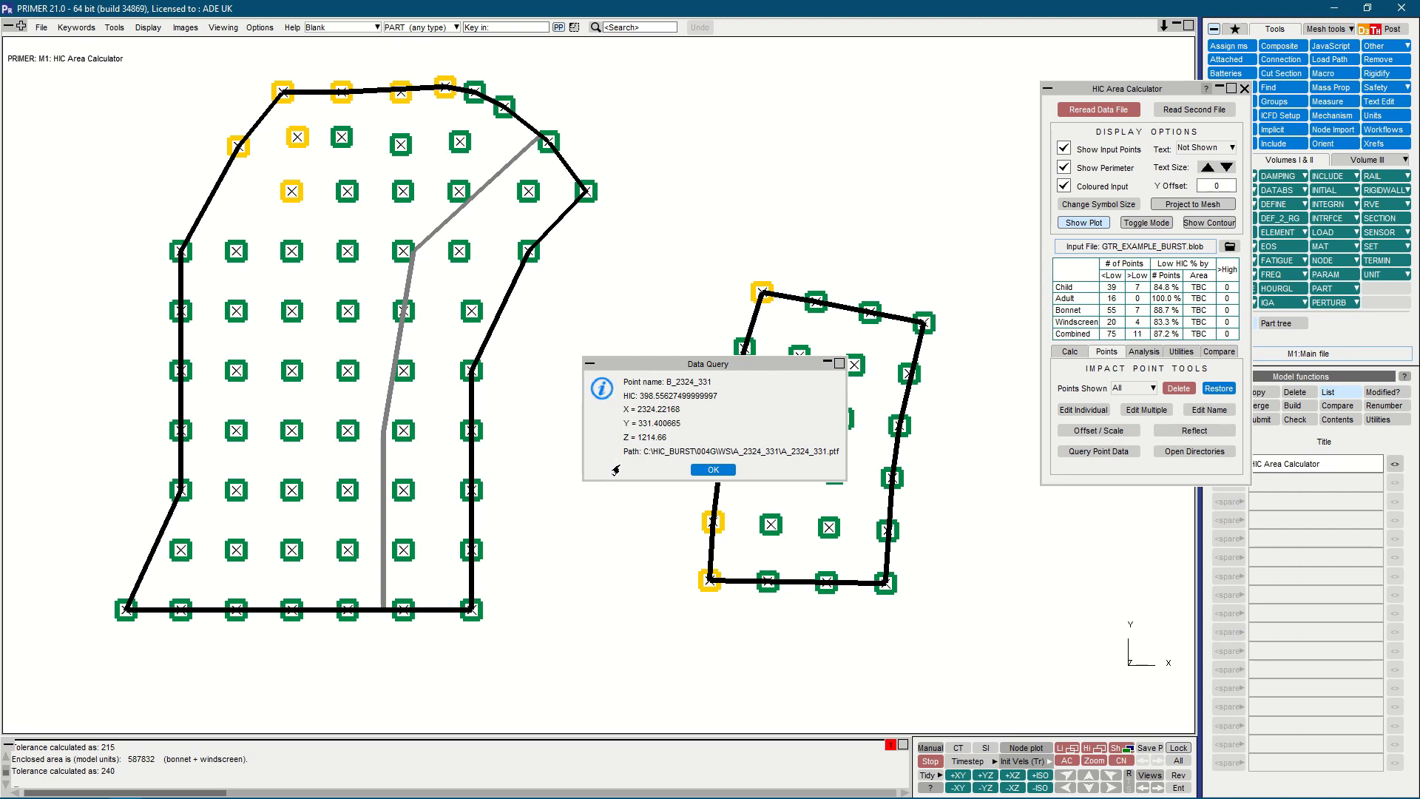
pyautogui.click(702, 472)
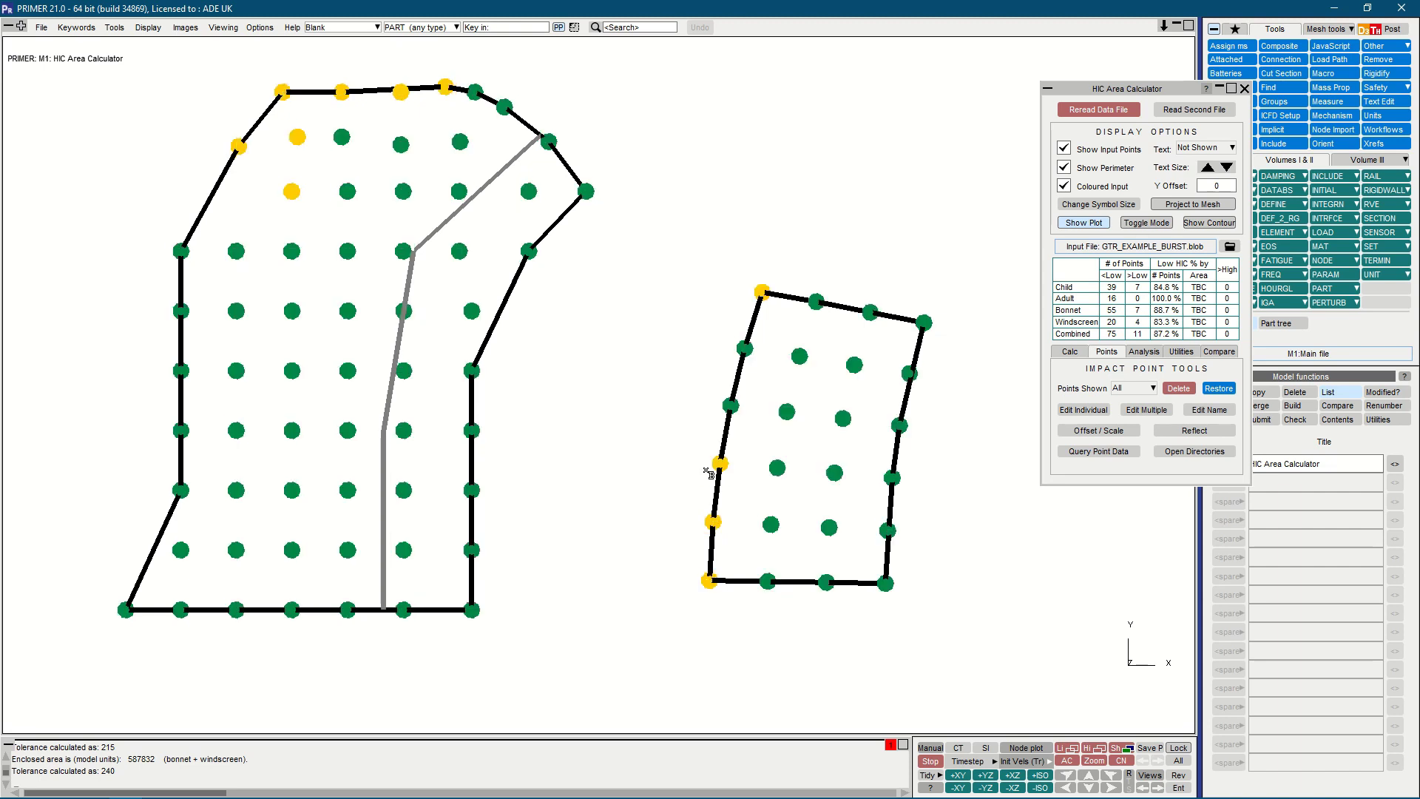
pyautogui.click(1191, 451)
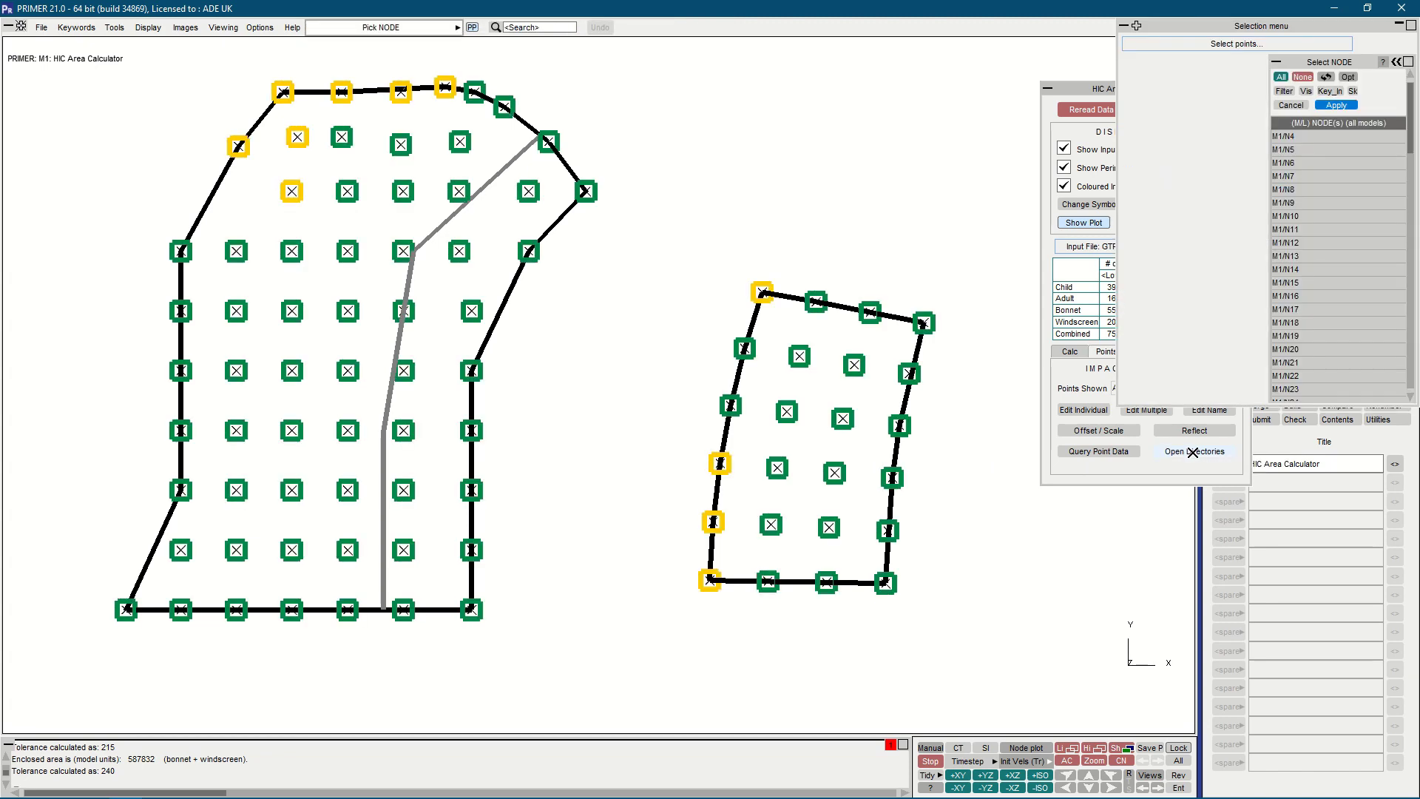
pyautogui.click(788, 415)
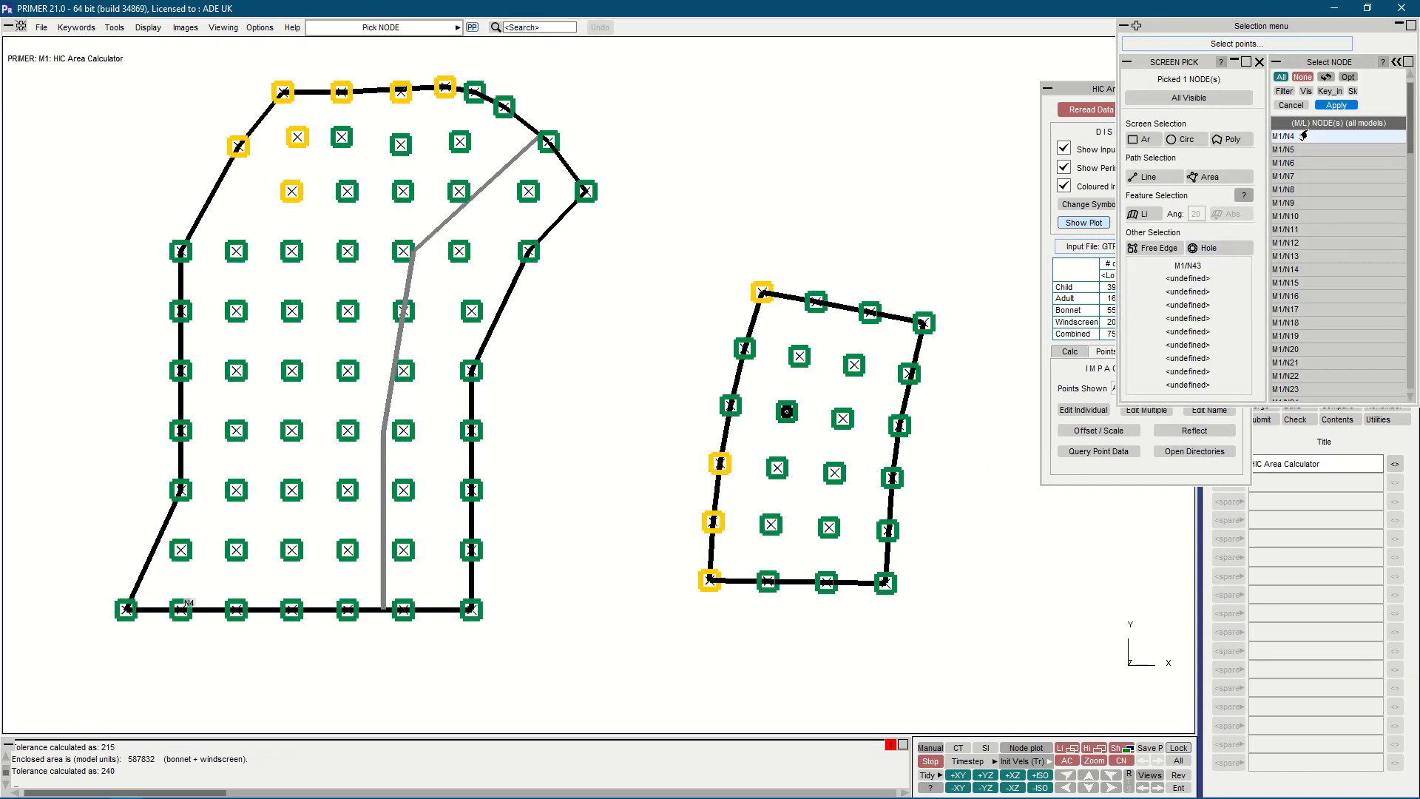
pyautogui.click(1325, 107)
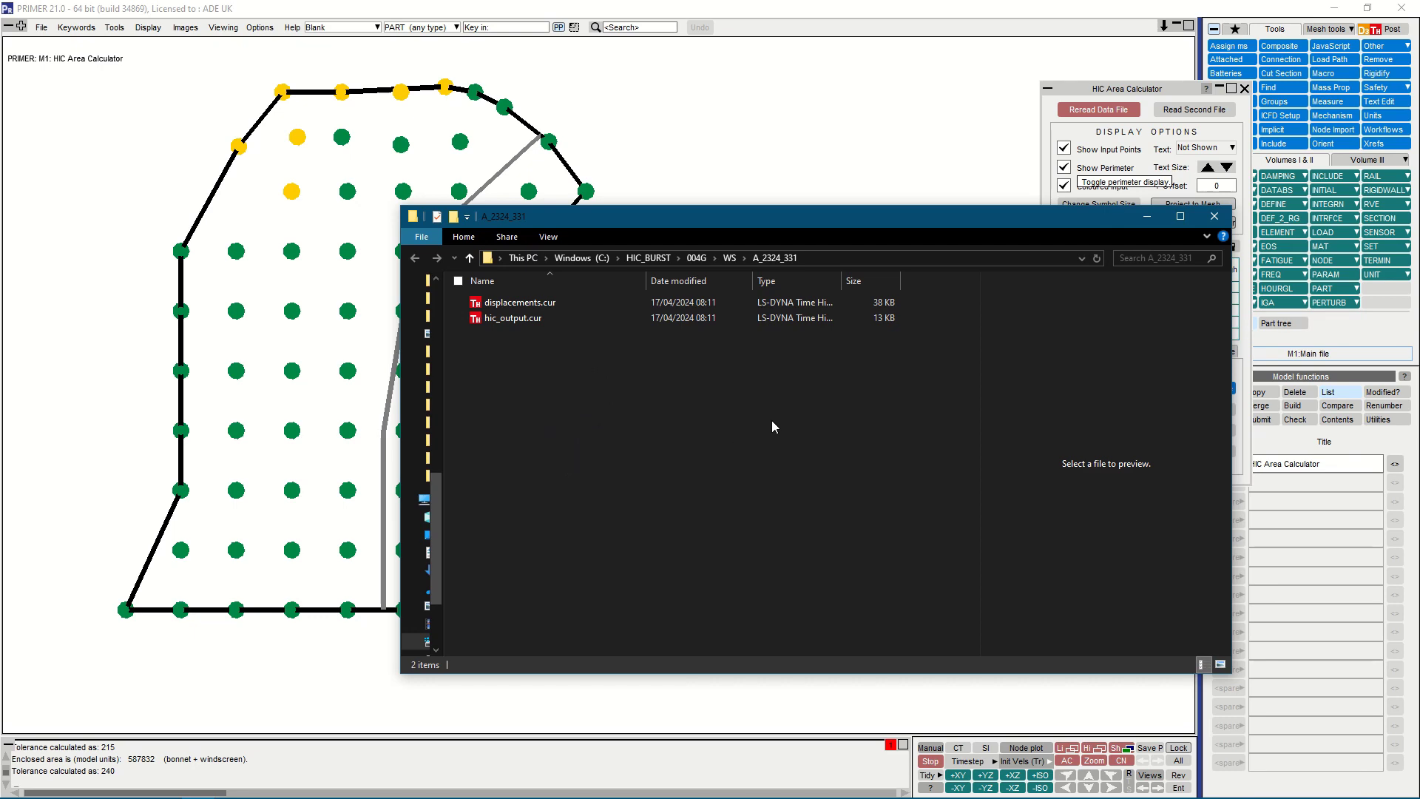
pyautogui.click(1214, 216)
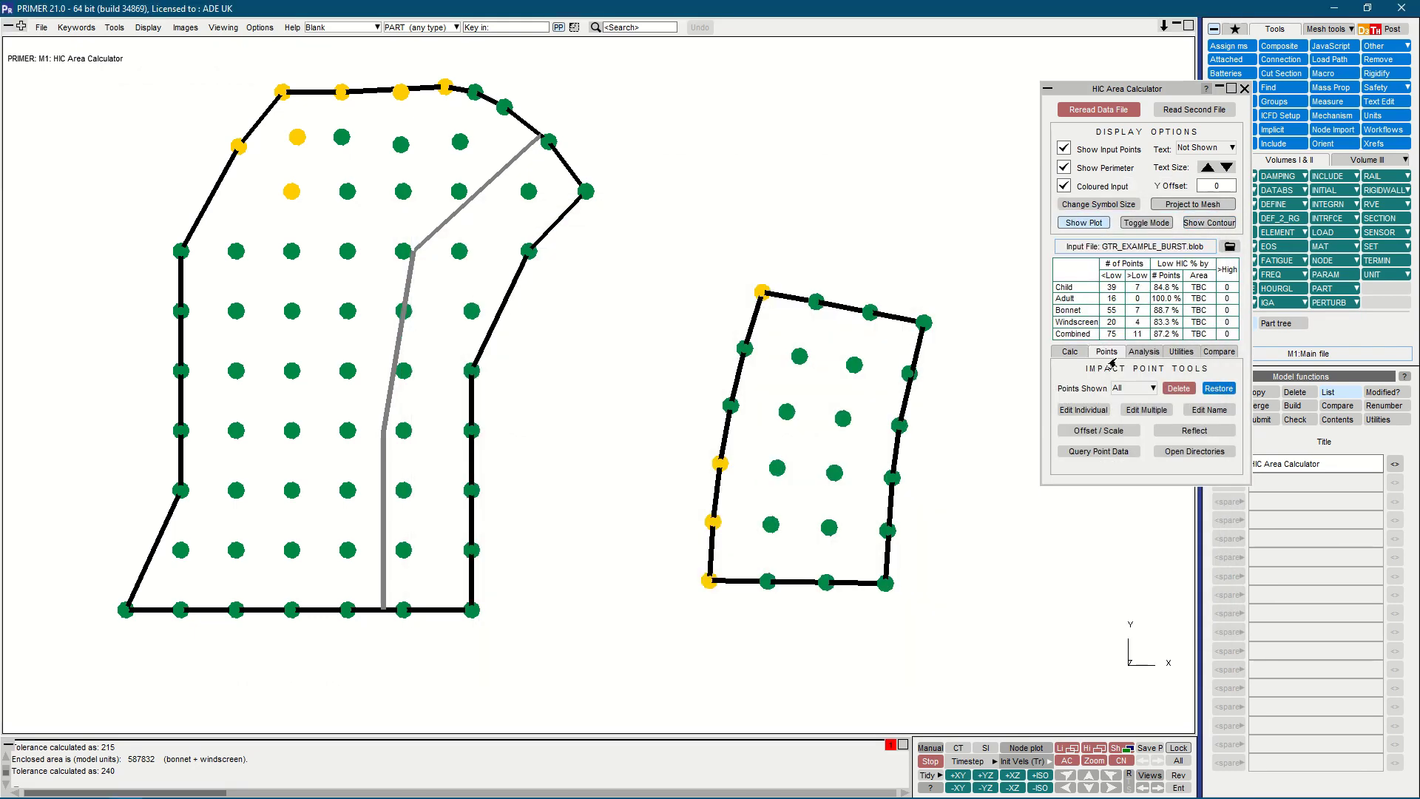